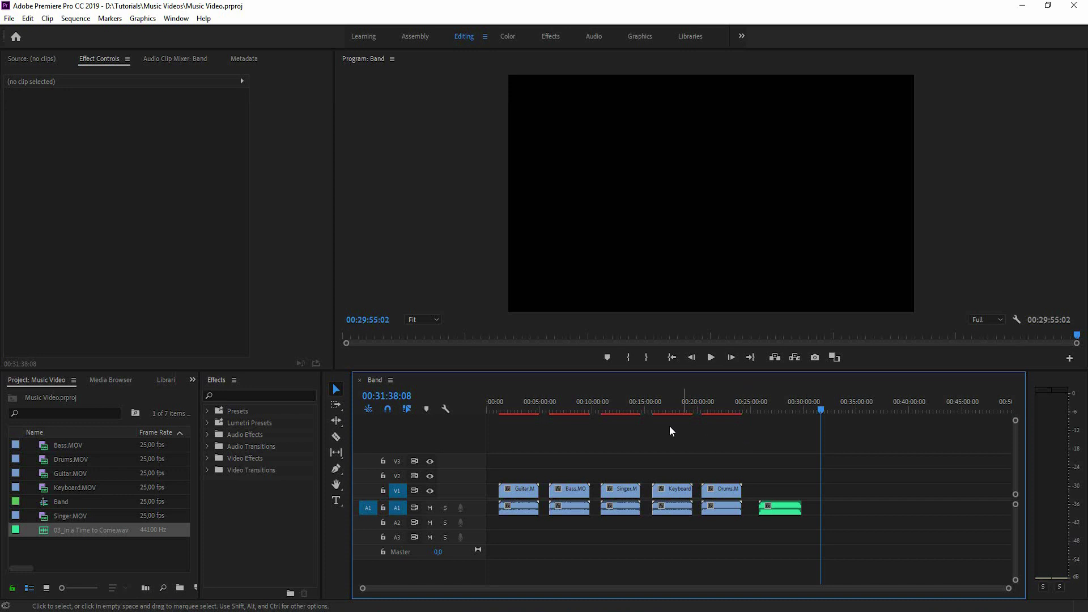
Skim the band clips from the sequence start to its end, then return near the start
left_click(506, 405)
left_click(562, 405)
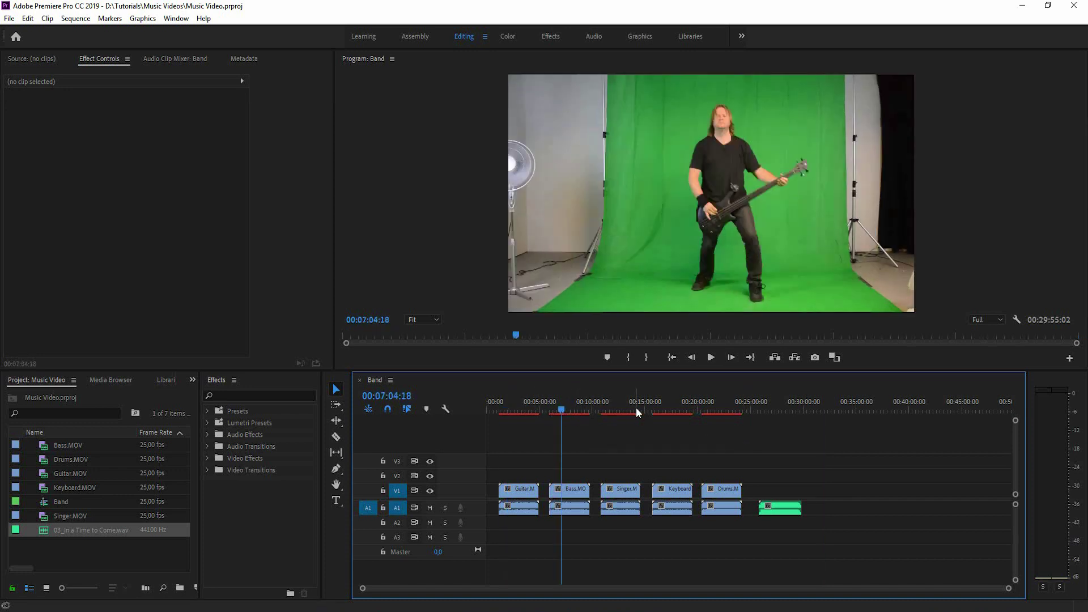
left_click(750, 406)
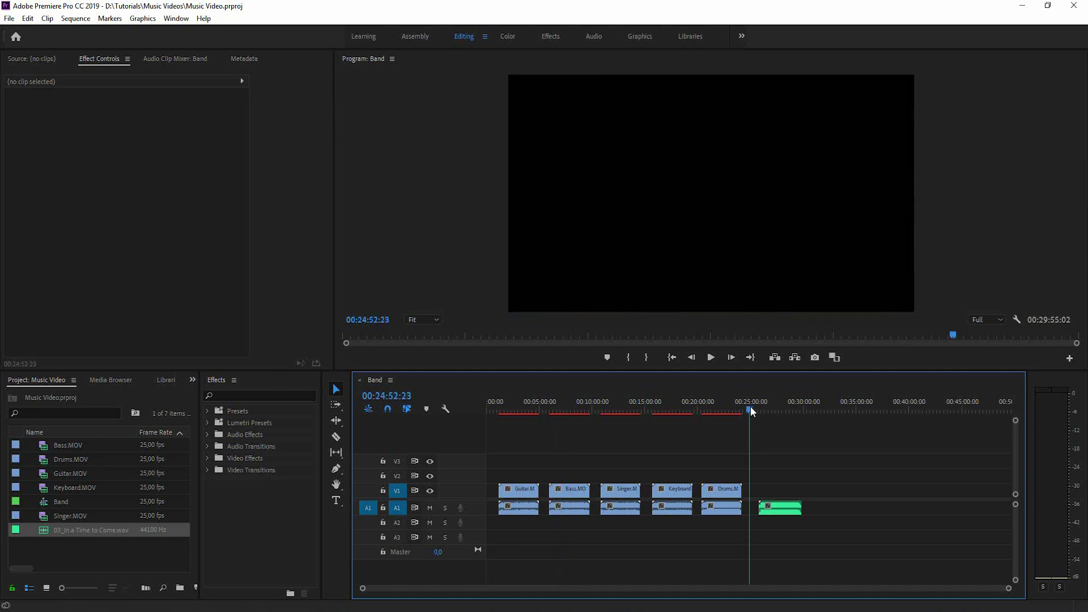
left_click(533, 410)
left_click(573, 403)
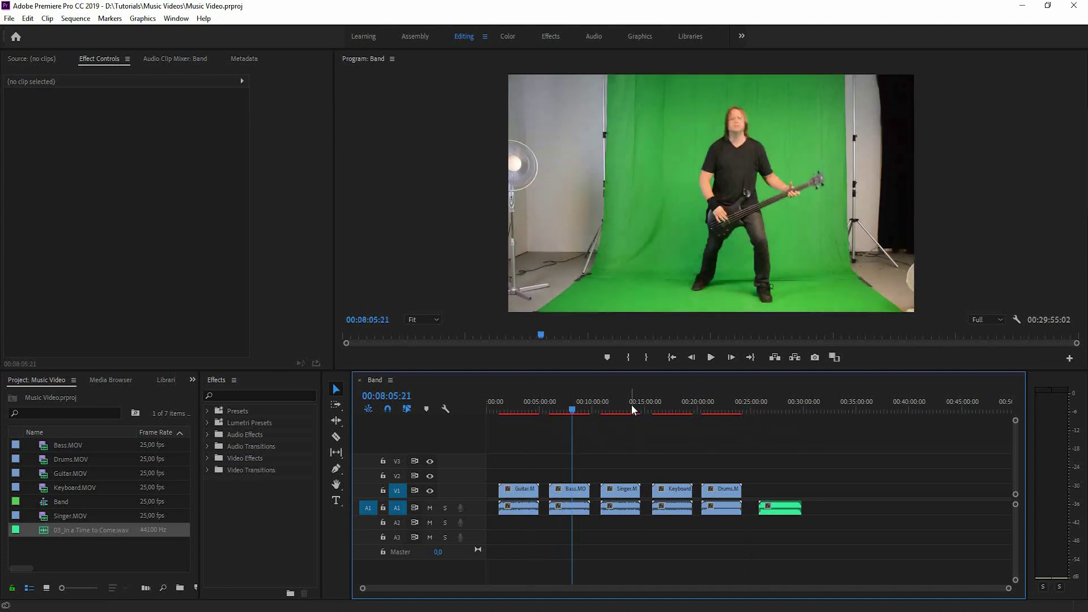
left_click(630, 406)
left_click(668, 408)
left_click(674, 410)
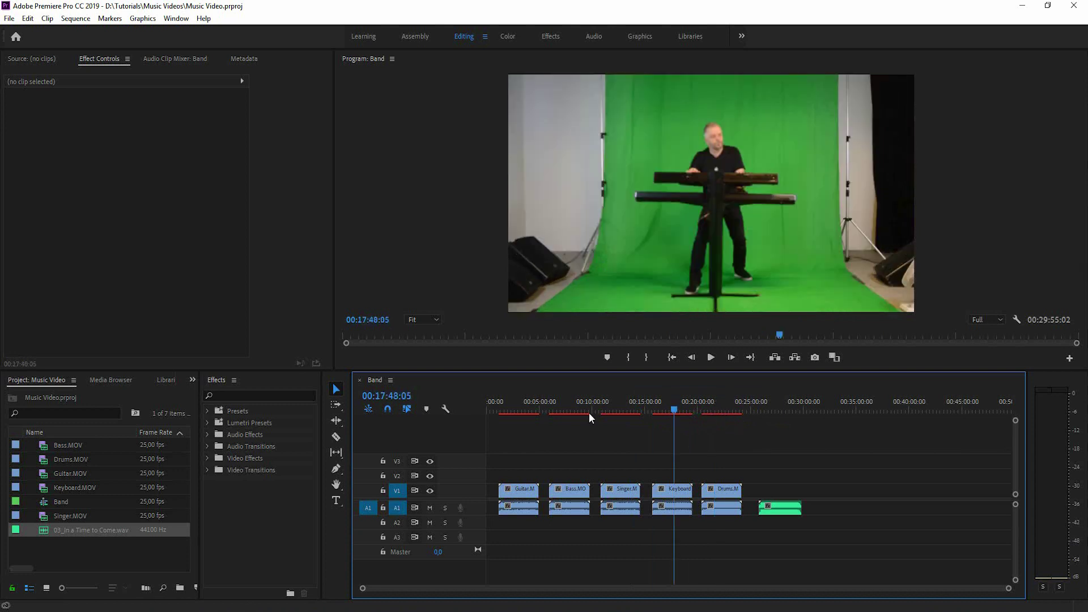
left_click(499, 409)
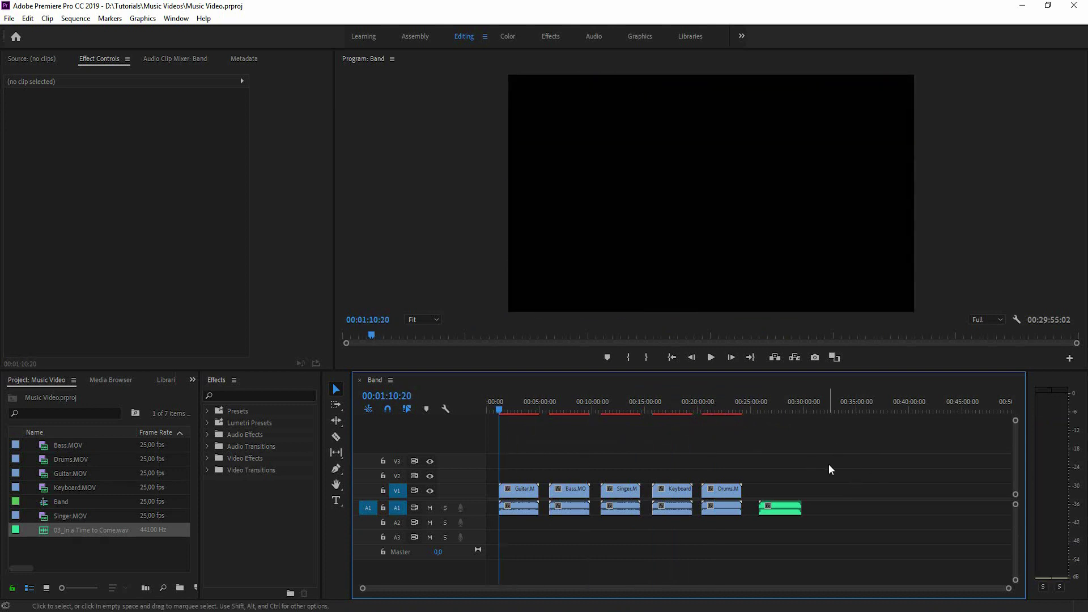
Move the song to the start of A2 and synchronize it with the Guitar clip by audio
left_click_drag(781, 509, 529, 528)
left_click(529, 509)
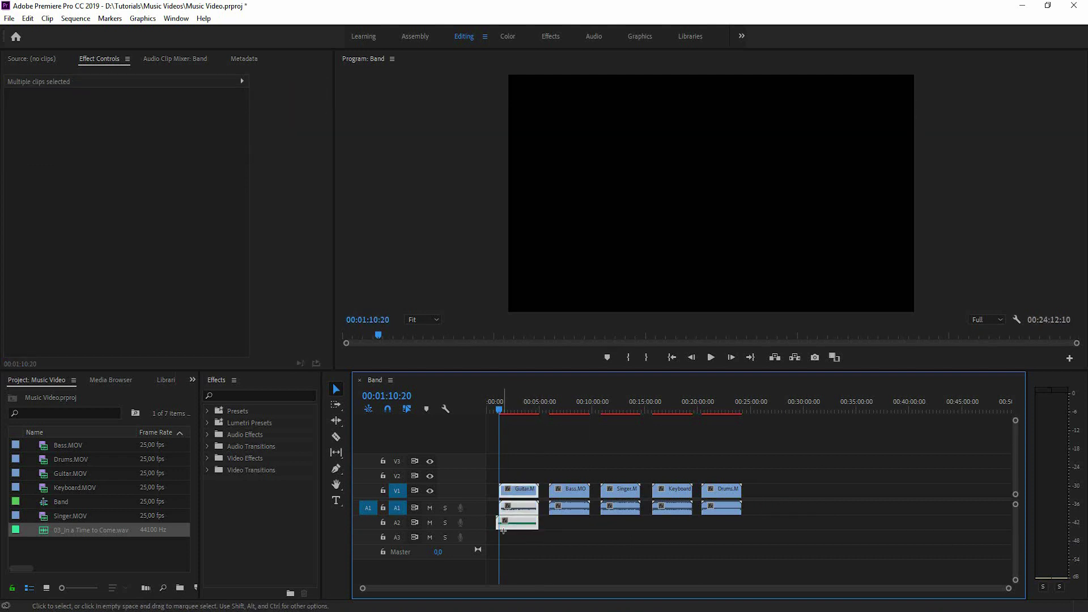
right_click(523, 509)
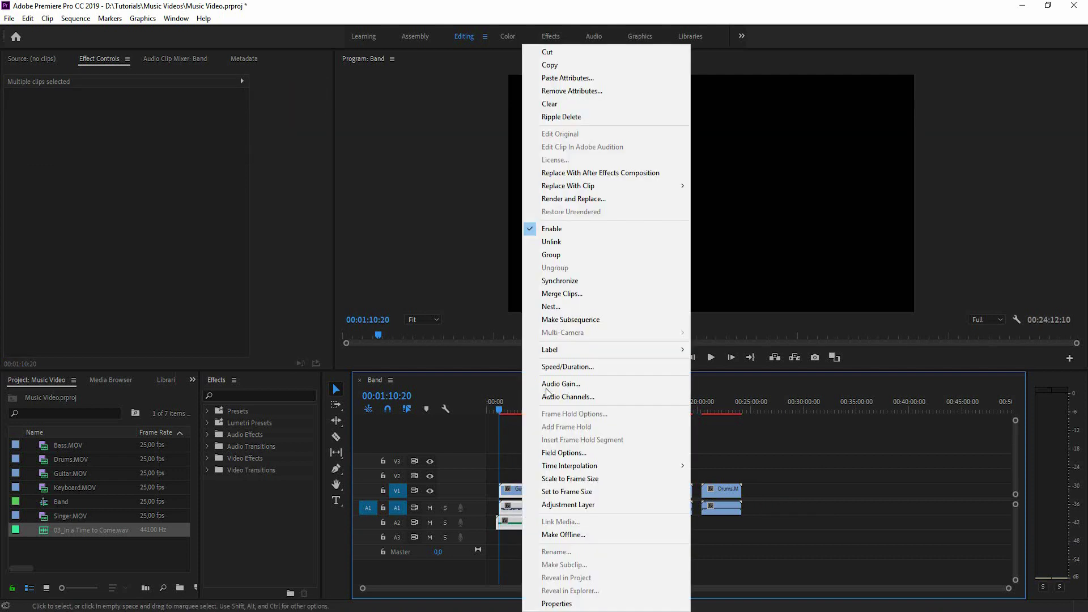
left_click(574, 283)
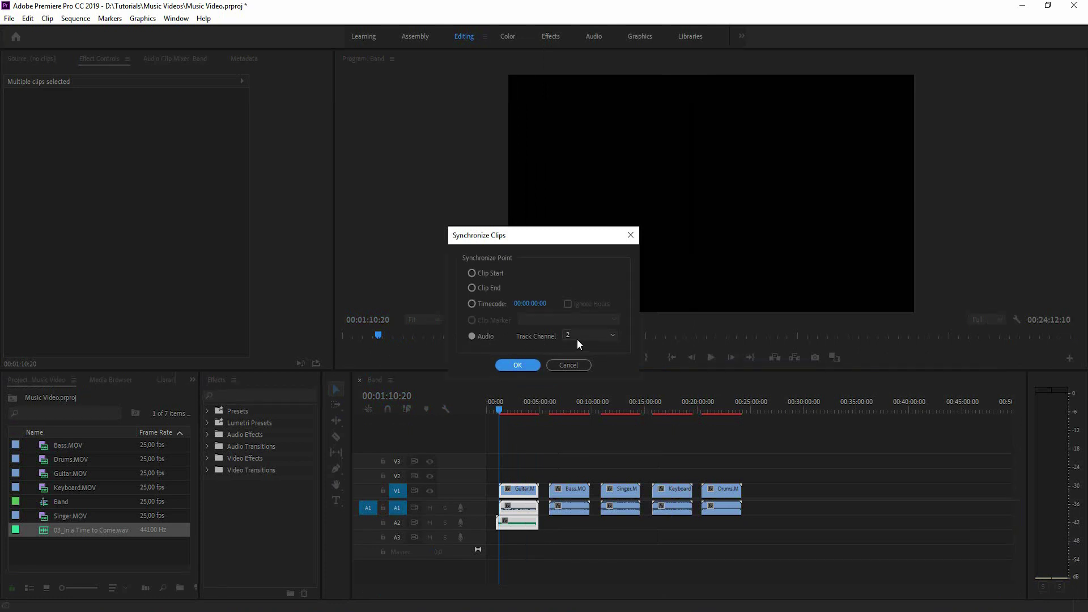
left_click(532, 365)
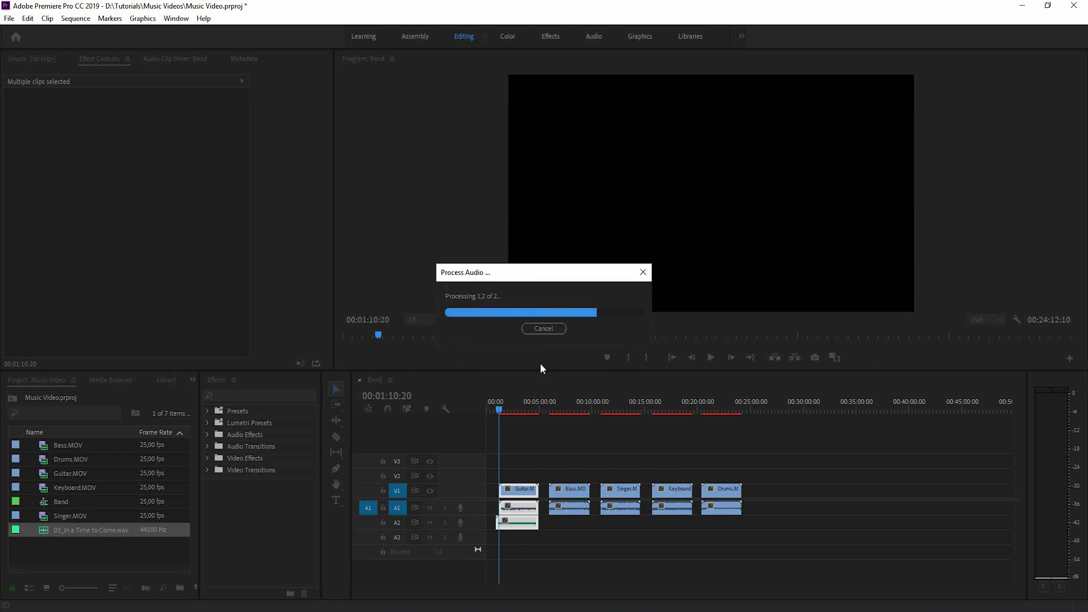
Zoom in, slide the synced Guitar clip and song left together, then zoom back out
left_click(502, 406)
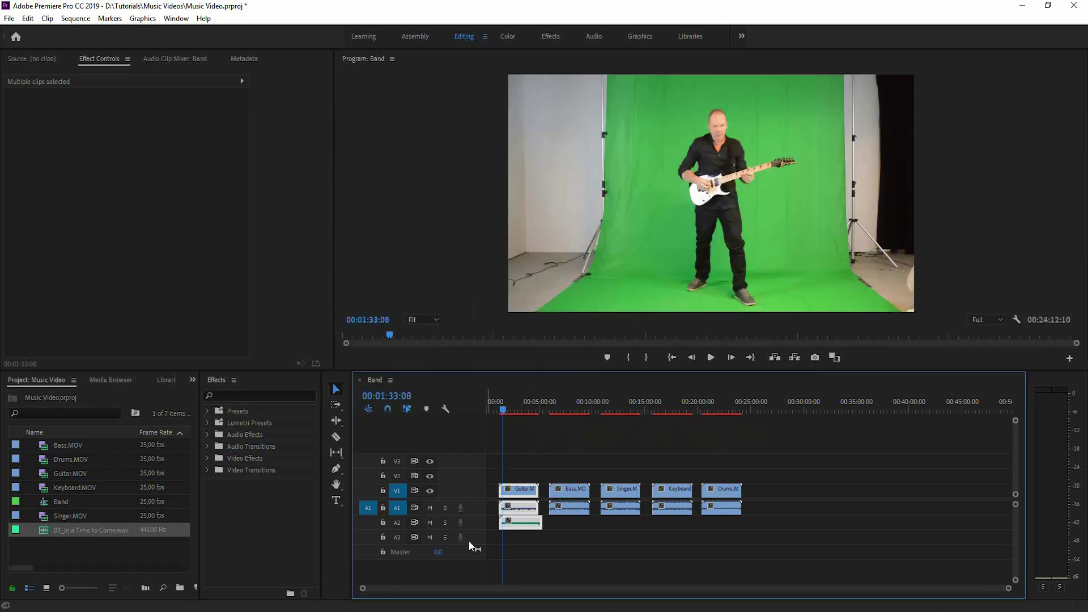
key("equal")
key("equal")
key("equal")
key("equal")
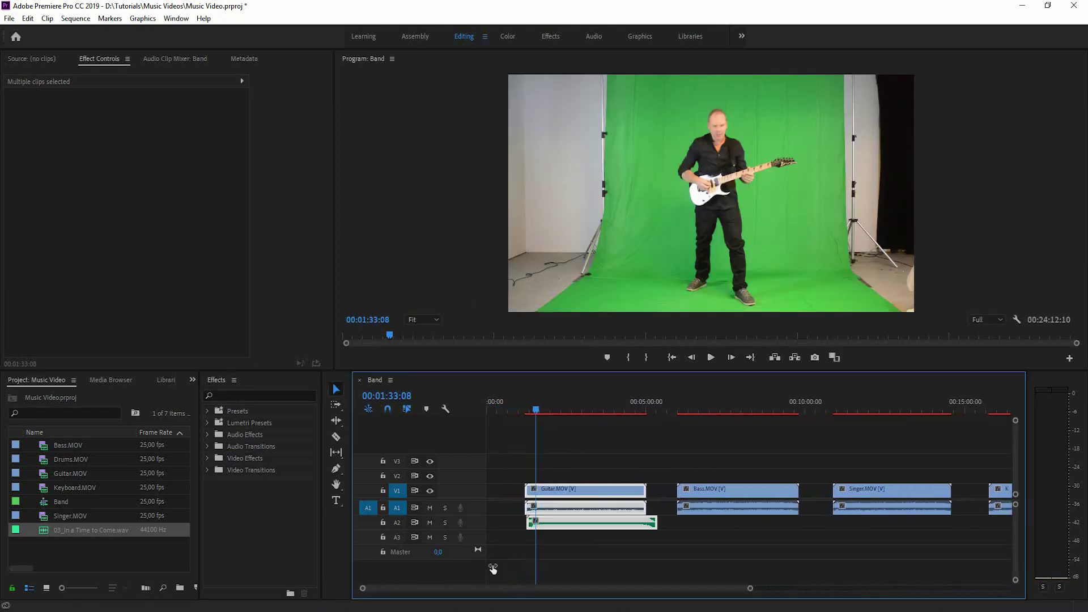
left_click(604, 437)
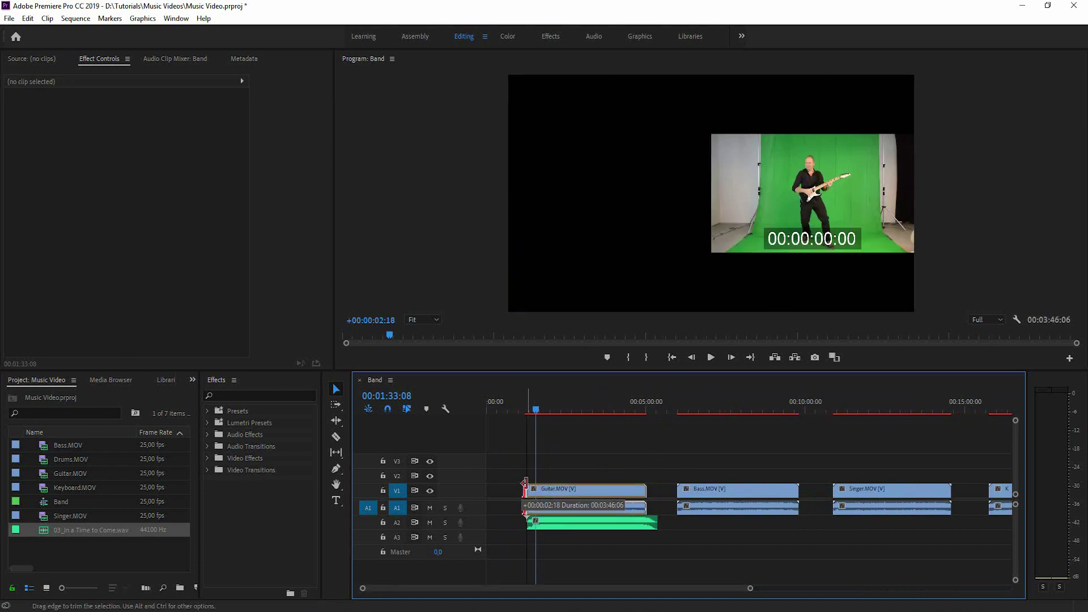
left_click_drag(626, 435, 565, 510)
key("minus")
key("minus")
key("minus")
key("minus")
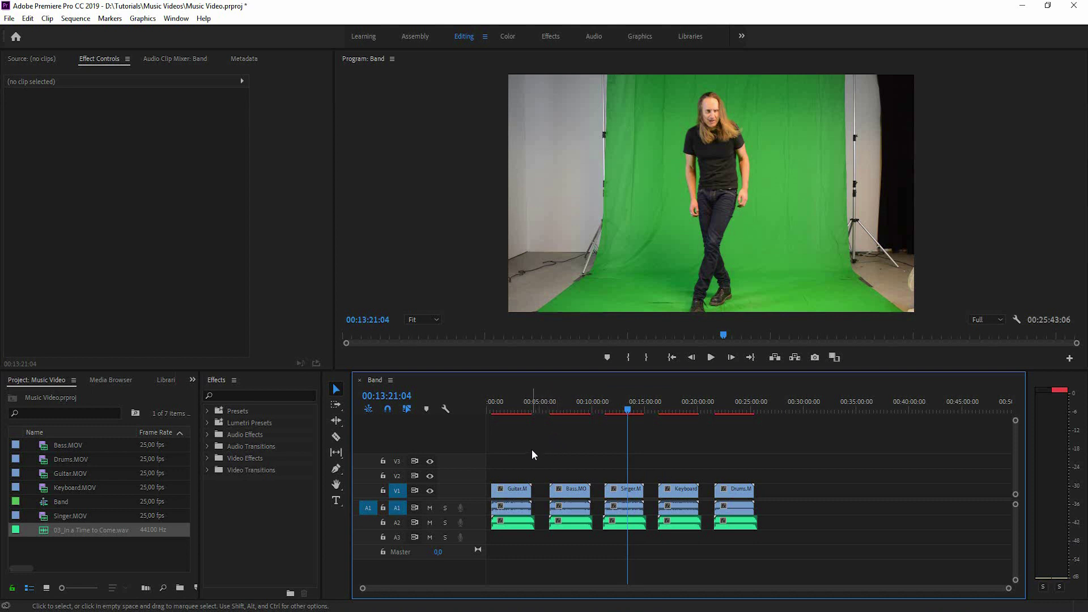
Select the Guitar clip's video and audio and replace them with an After Effects composition
left_click_drag(532, 451, 494, 527)
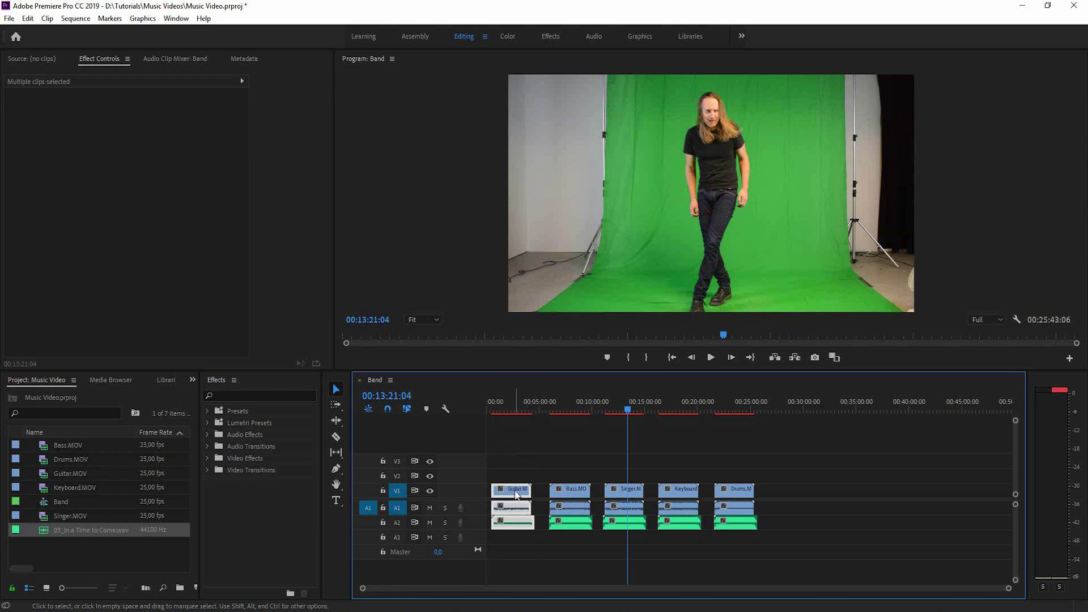
right_click(516, 494)
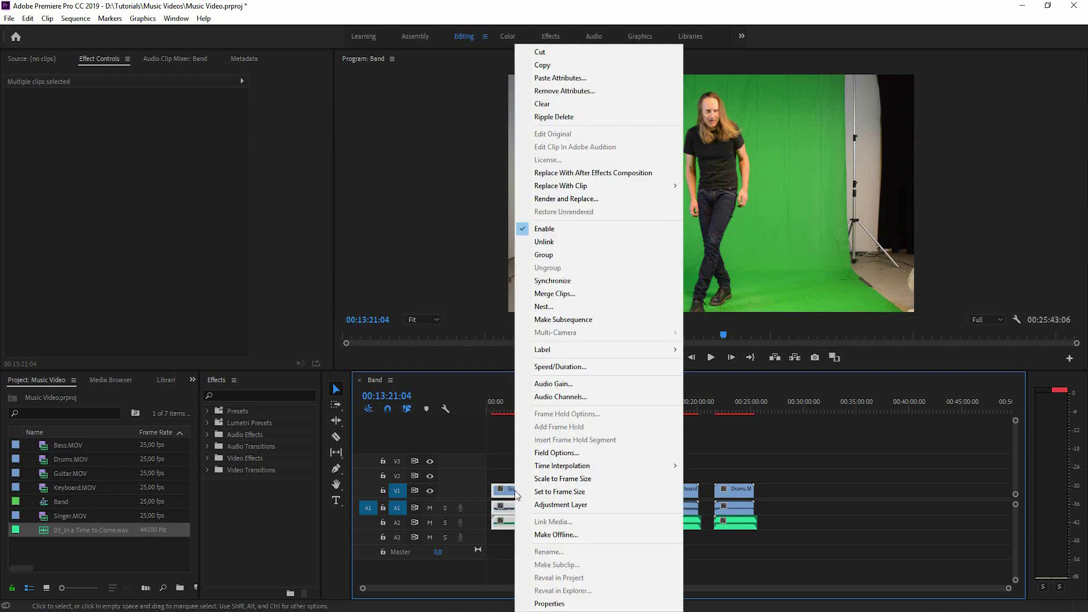
left_click(604, 173)
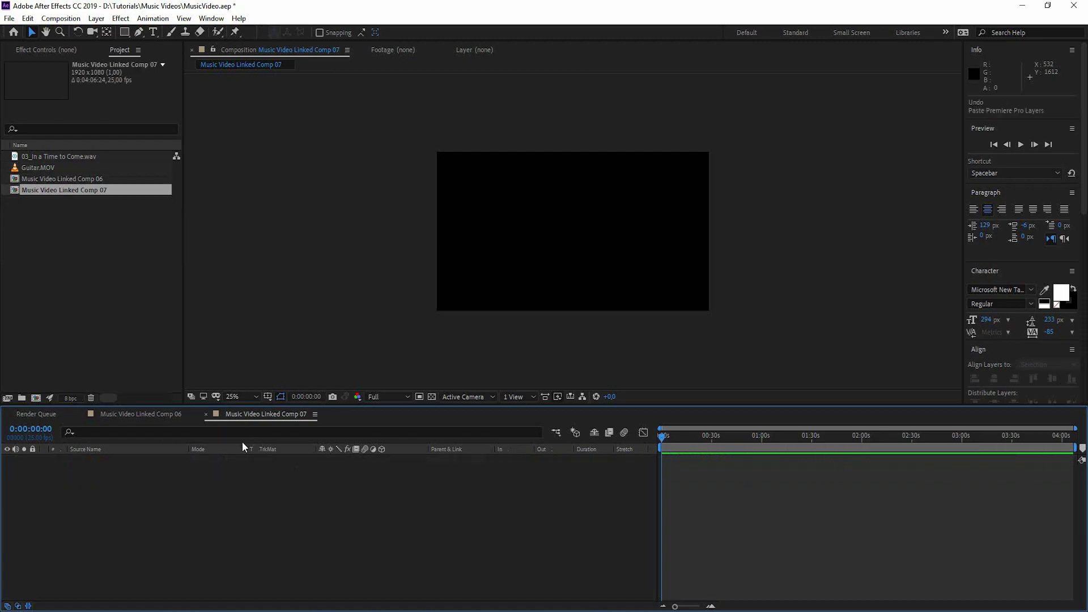
Close and delete the empty Music Video Linked Comp 07, then rename a composition
left_click(148, 413)
left_click(233, 414)
left_click(206, 414)
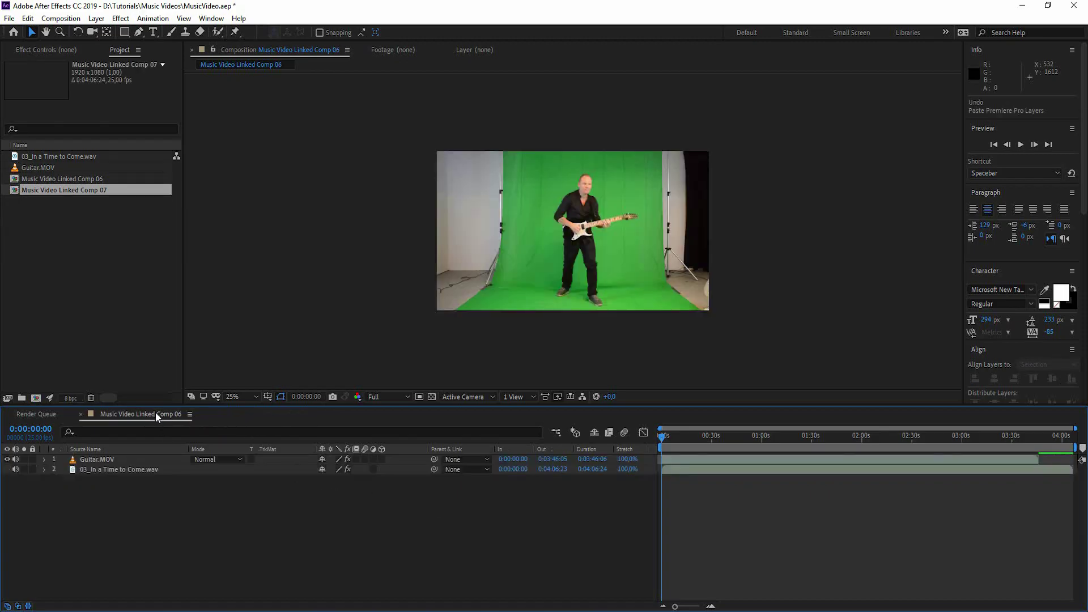
left_click(92, 225)
left_click(88, 191)
key("Delete")
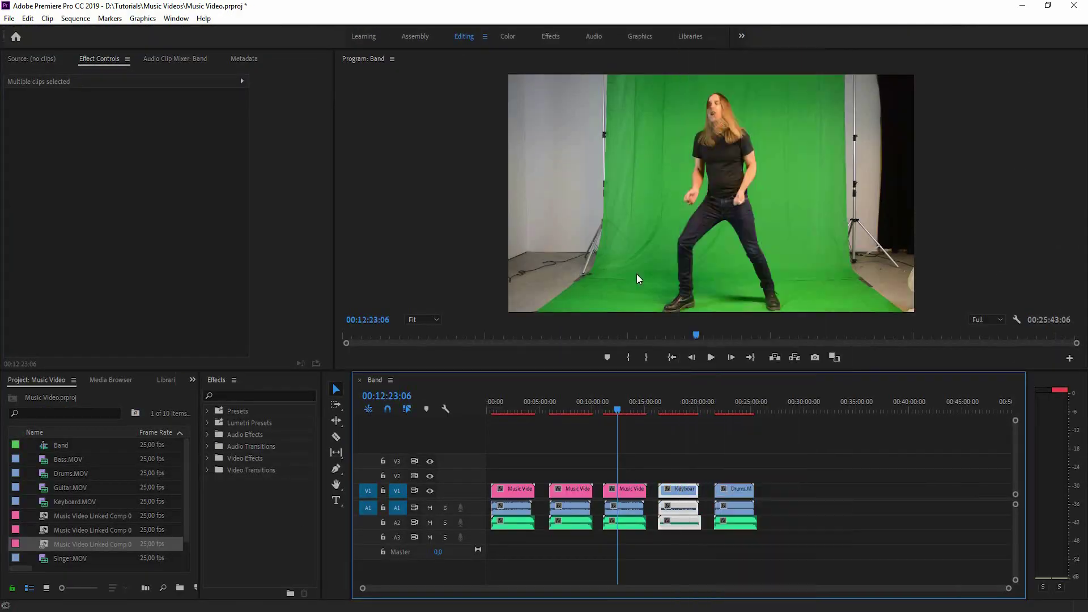
key("Return")
type("K")
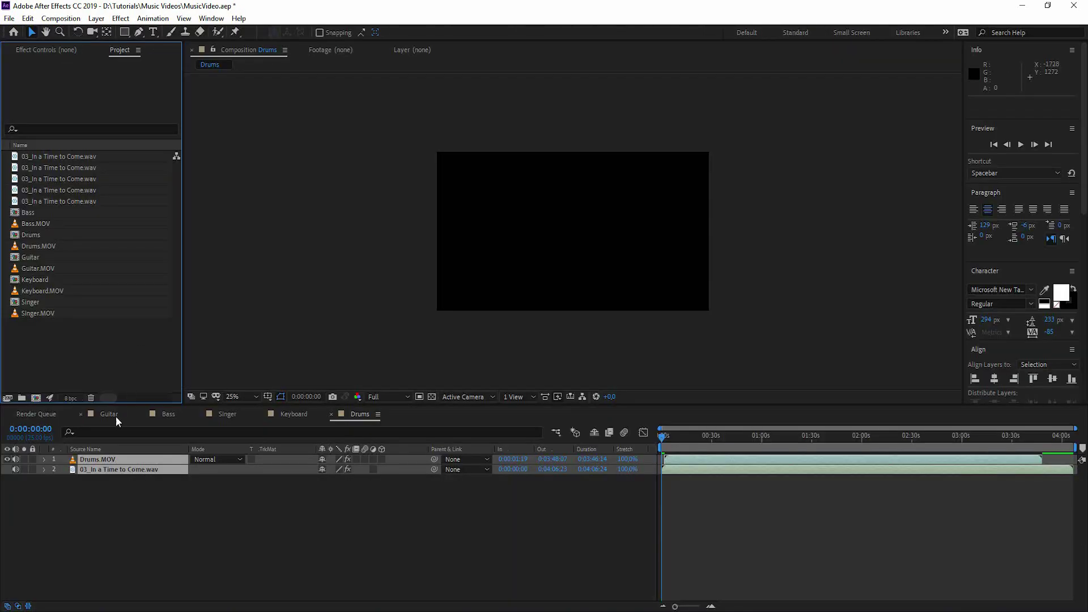
Check the Guitar, Bass, Singer, Keyboard and Drums comps, ending on Guitar
left_click(109, 414)
left_click(168, 414)
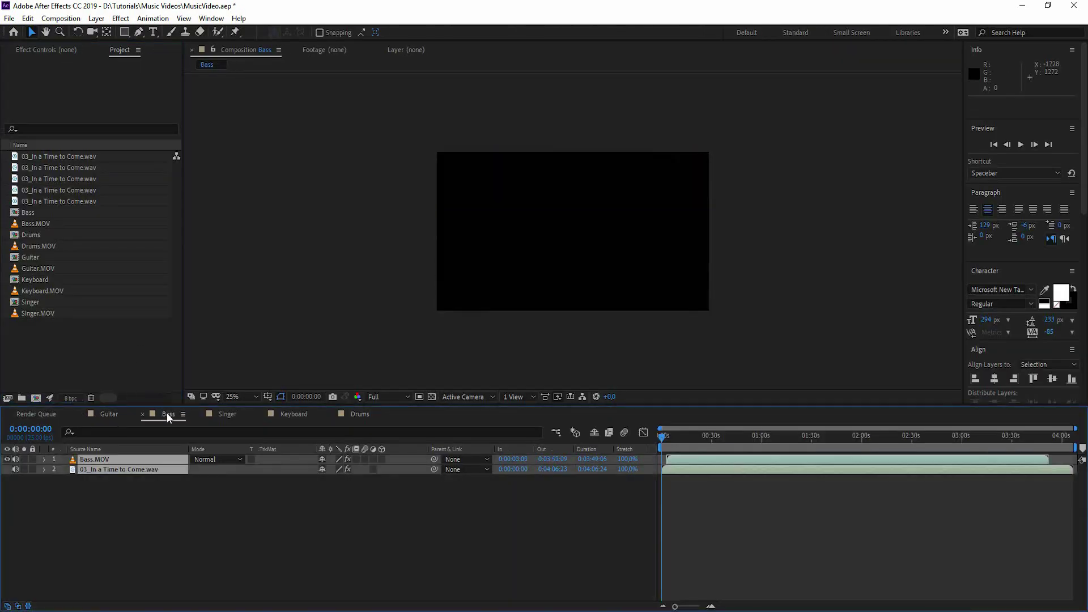
left_click(226, 414)
left_click(290, 412)
left_click(358, 413)
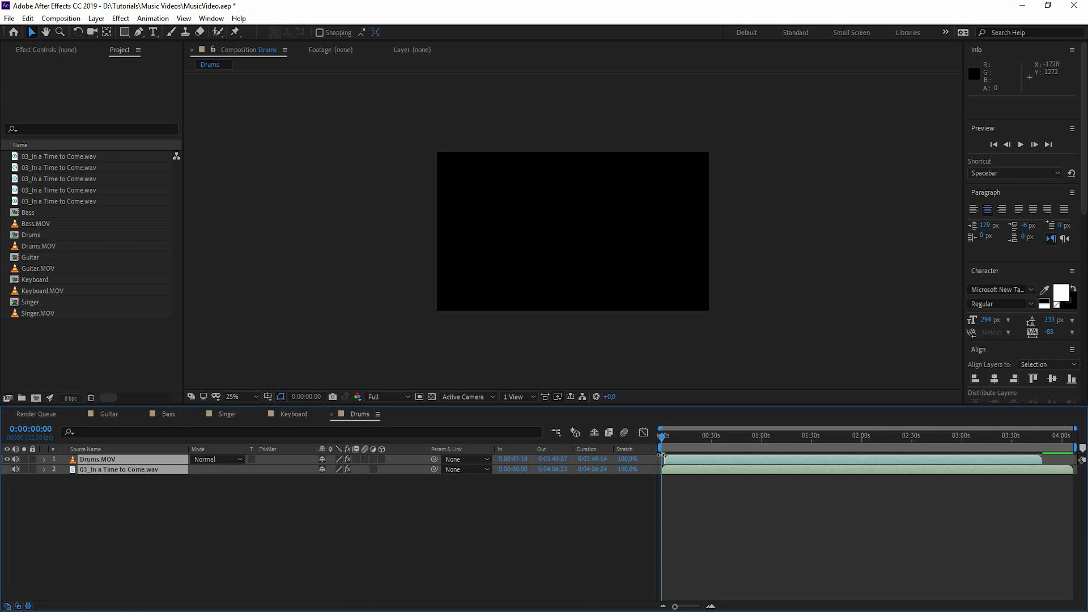
left_click(133, 411)
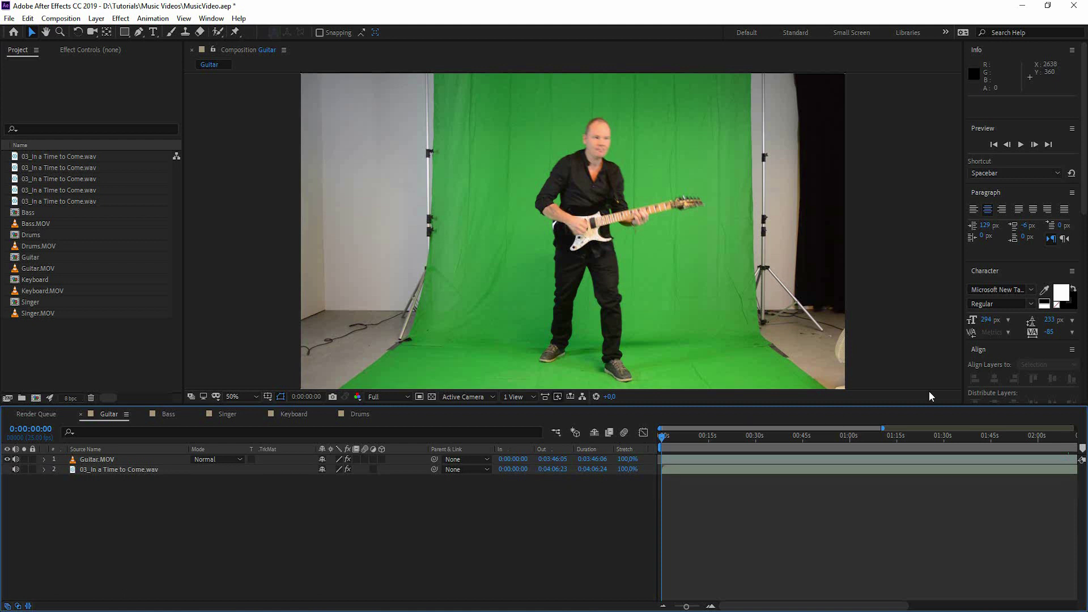
scroll(1021, 295, "down", 6)
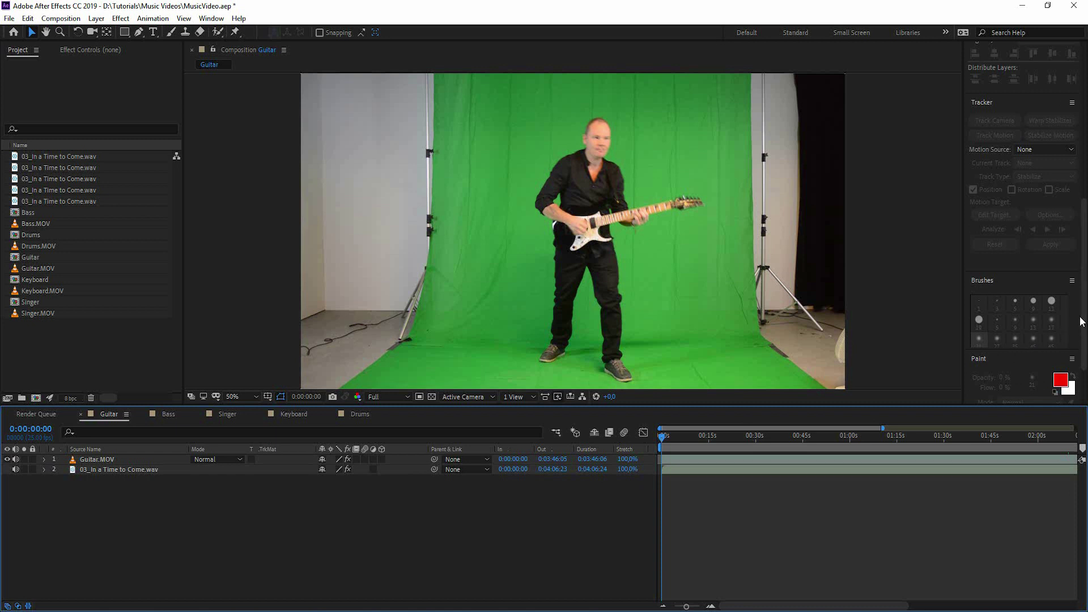
scroll(1078, 381, "down", 3)
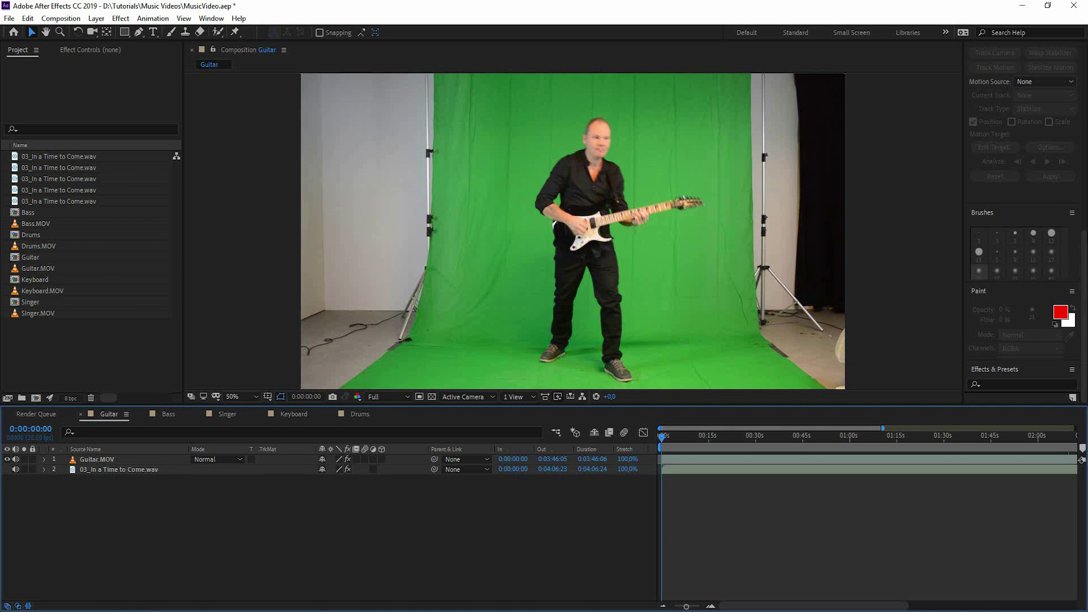
Search Effects & Presets for keylight and apply Keylight to Guitar.MOV
left_click(1006, 385)
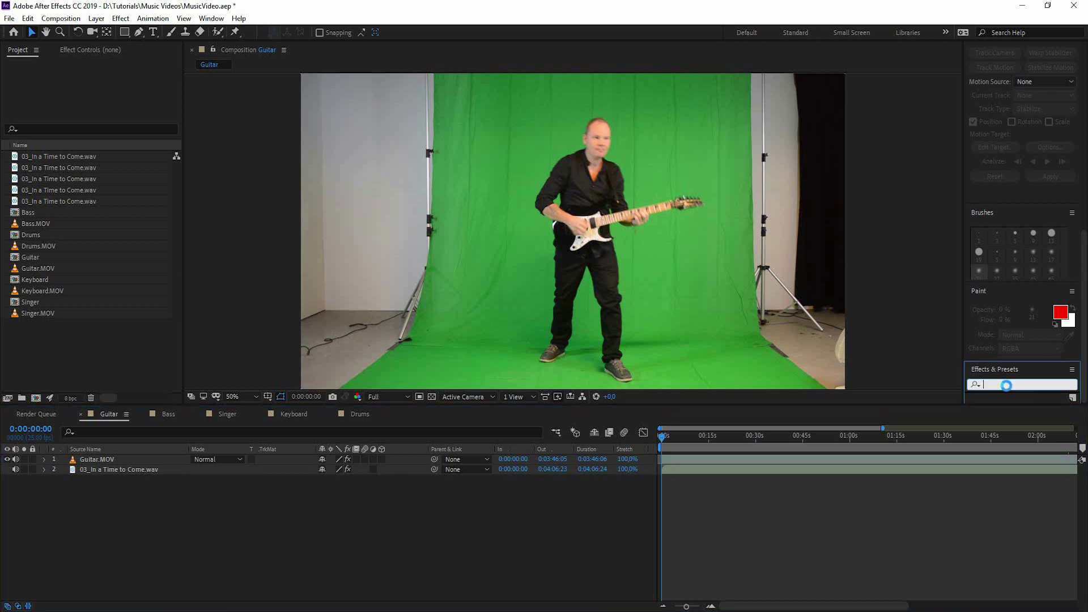
type("keylight")
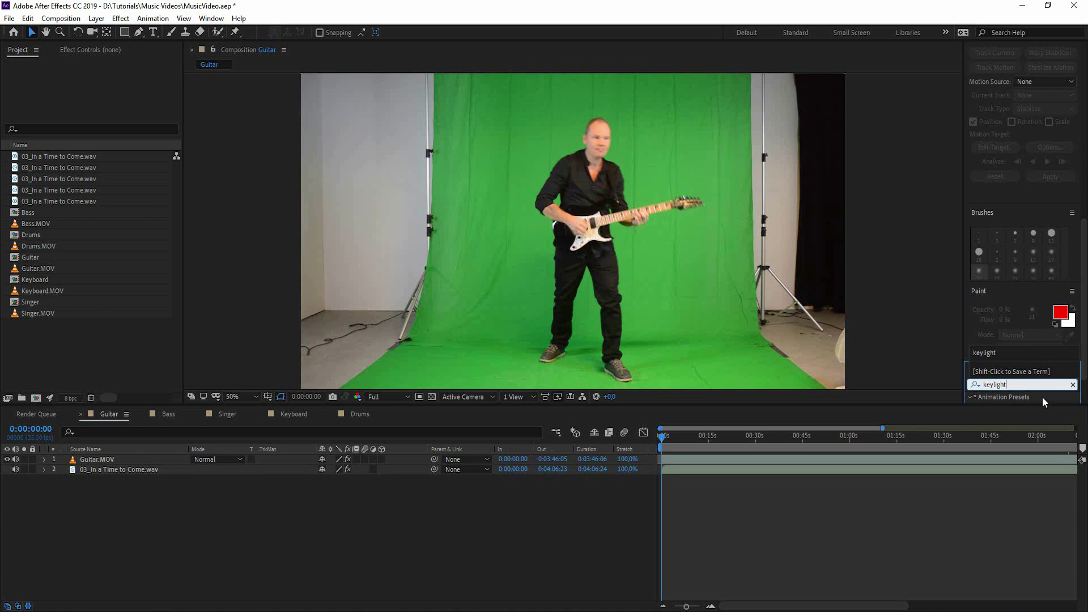
left_click_drag(1012, 386, 709, 460)
Sample the green screen as the key colour, view the Screen Matte, and raise Clip Black
left_click(121, 209)
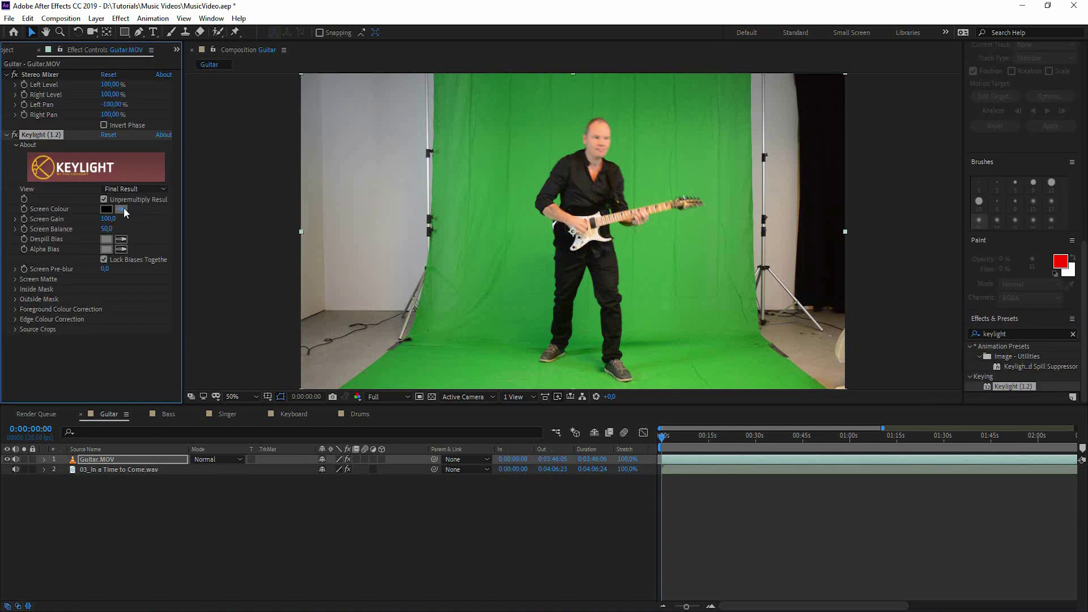
left_click(636, 343)
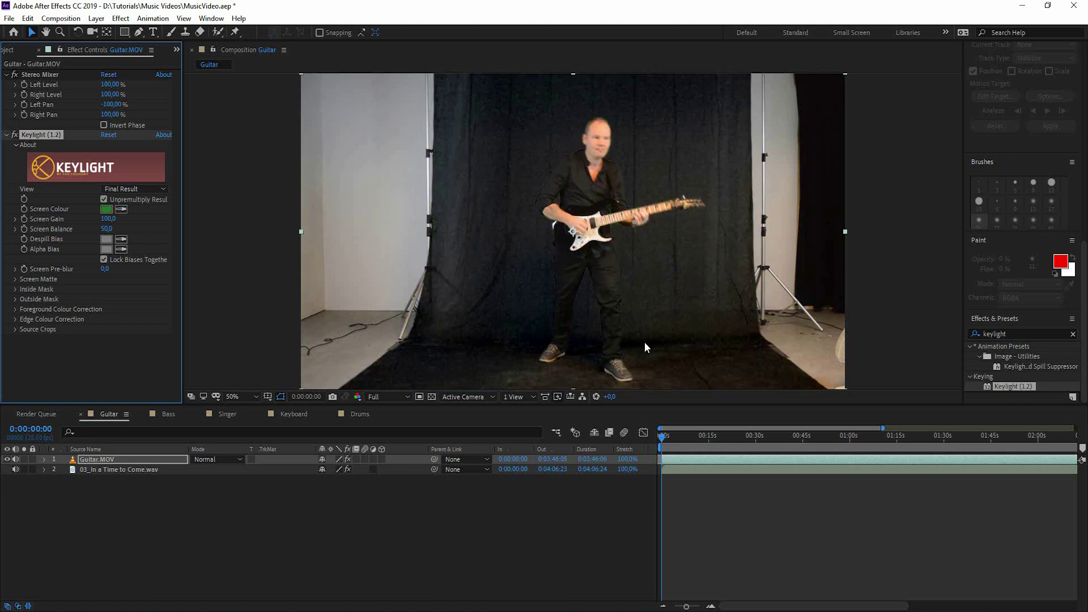
left_click(114, 191)
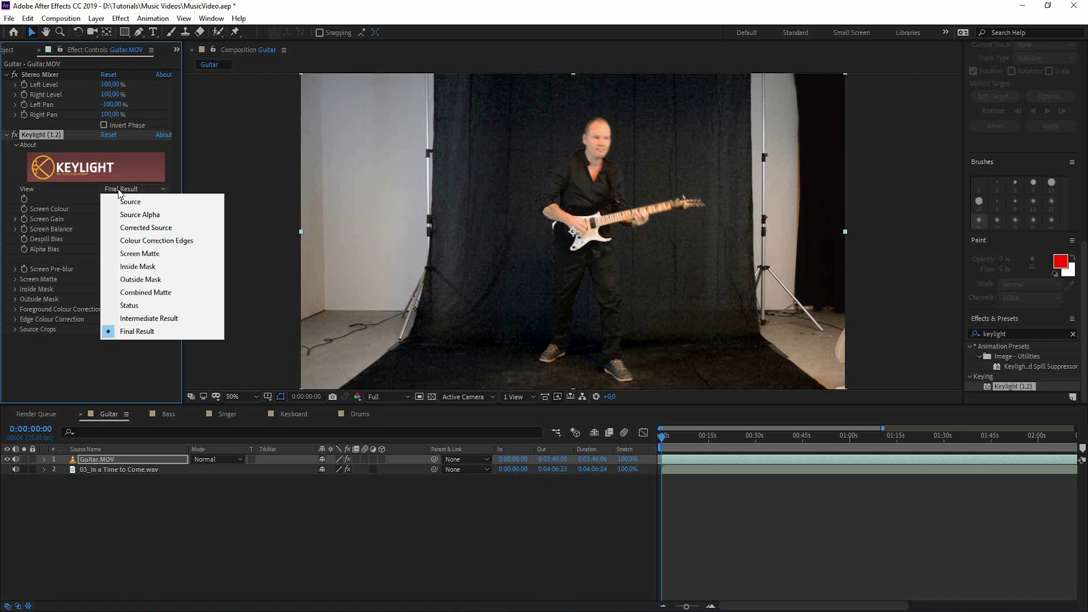
left_click(144, 254)
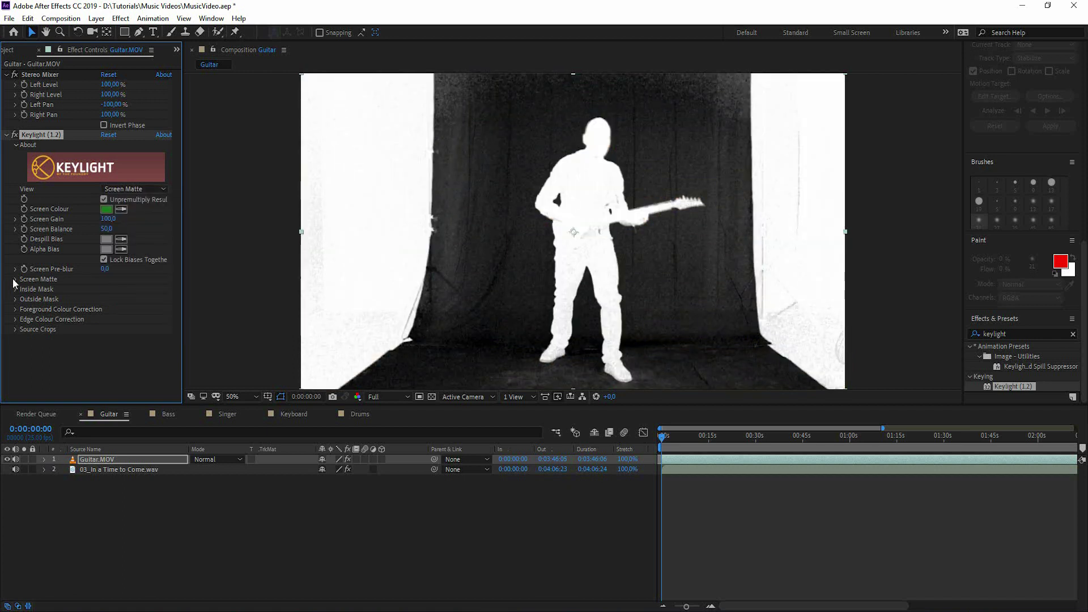
left_click(14, 280)
mouse_move(105, 289)
left_mouse_down()
mouse_move(95, 290)
mouse_move(113, 289)
mouse_move(102, 299)
left_mouse_up()
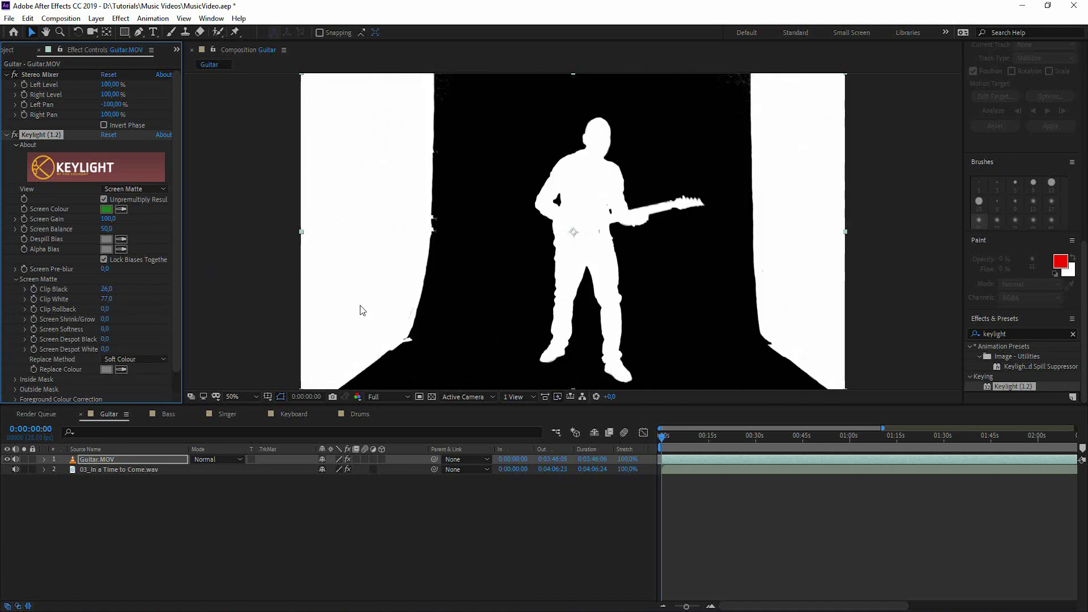
Switch Keylight to Intermediate Result and apply Key Cleaner and Advanced Spill Suppressor to Guitar.MOV
left_click(124, 189)
left_click(168, 318)
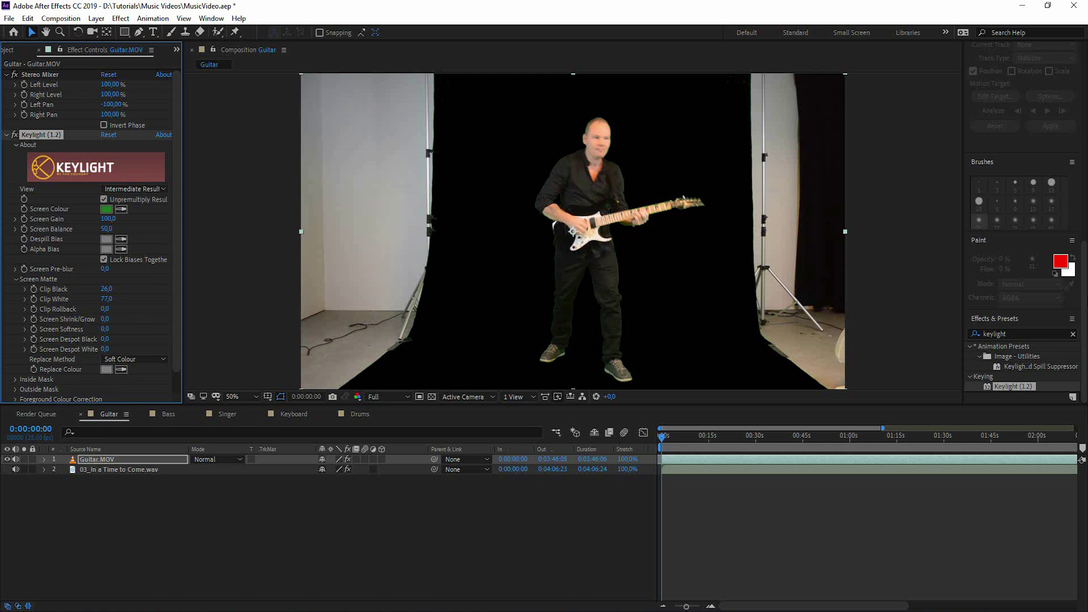
left_click(1010, 333)
type("key")
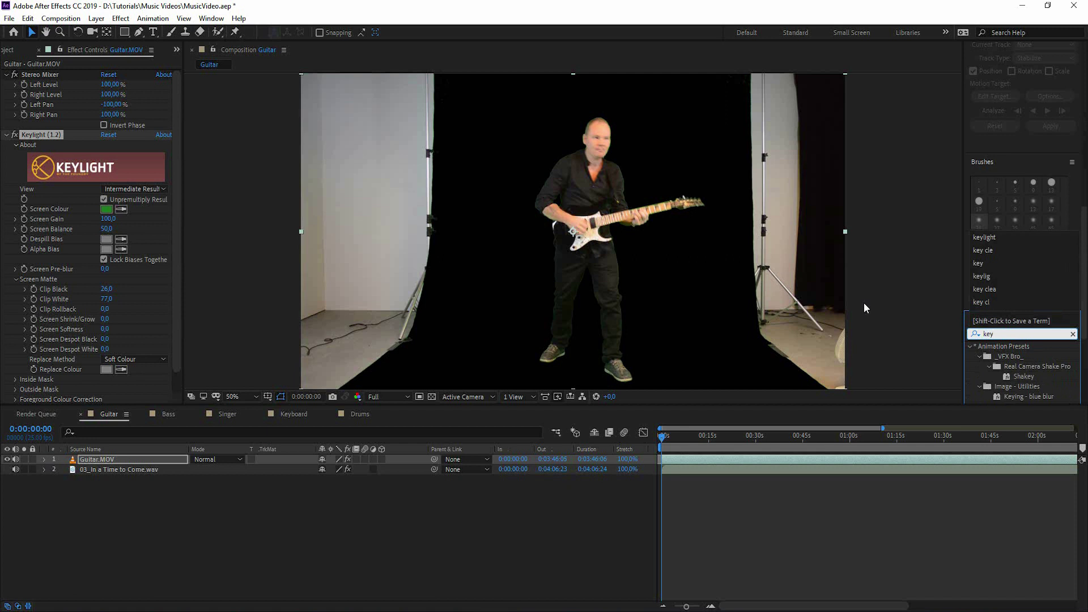
type("clea")
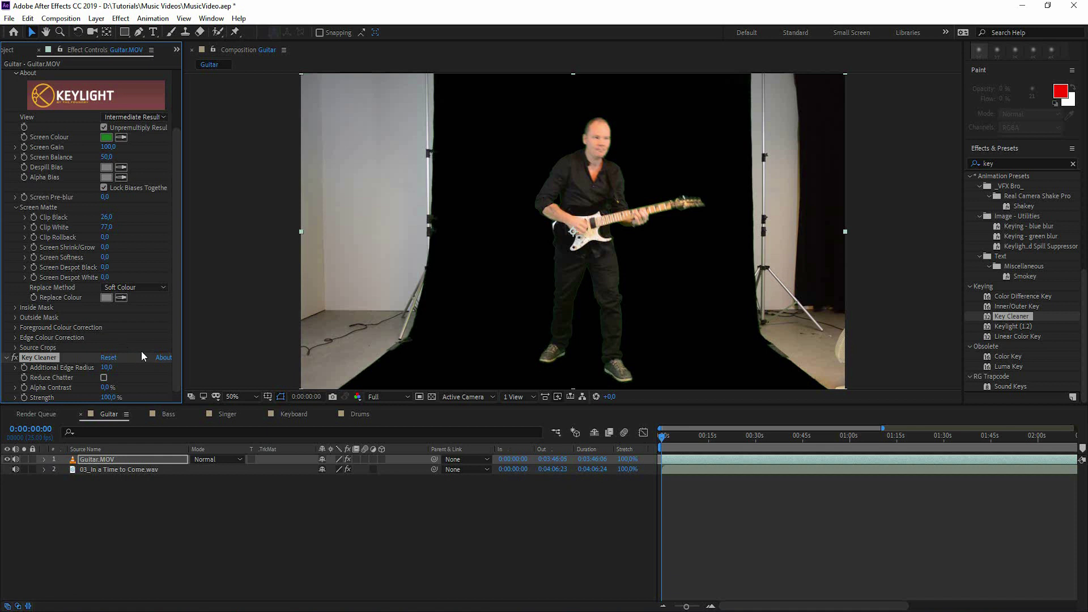
left_click(1006, 164)
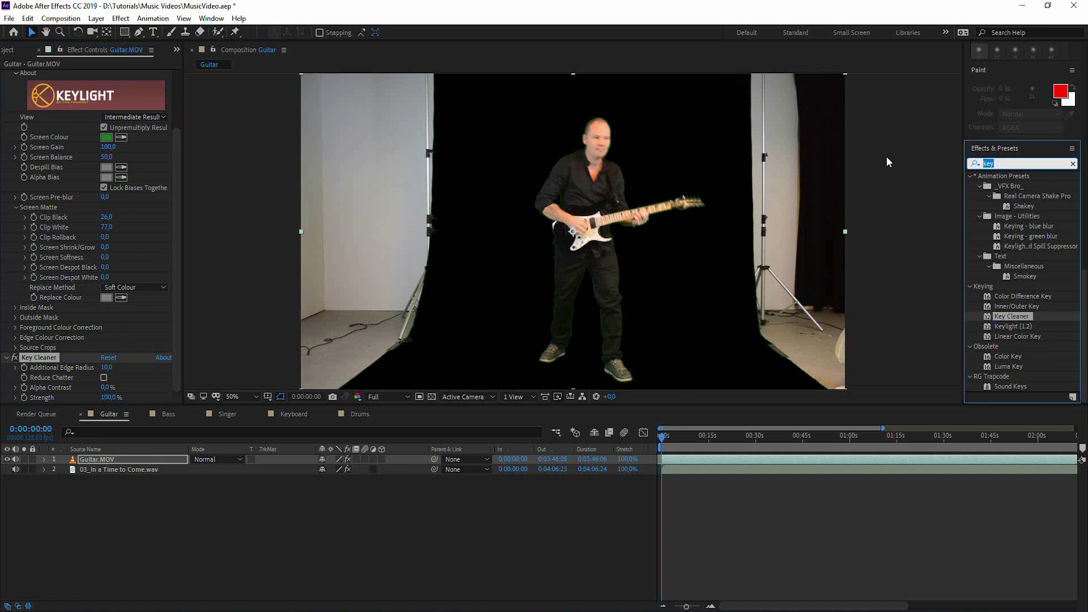
type("ad")
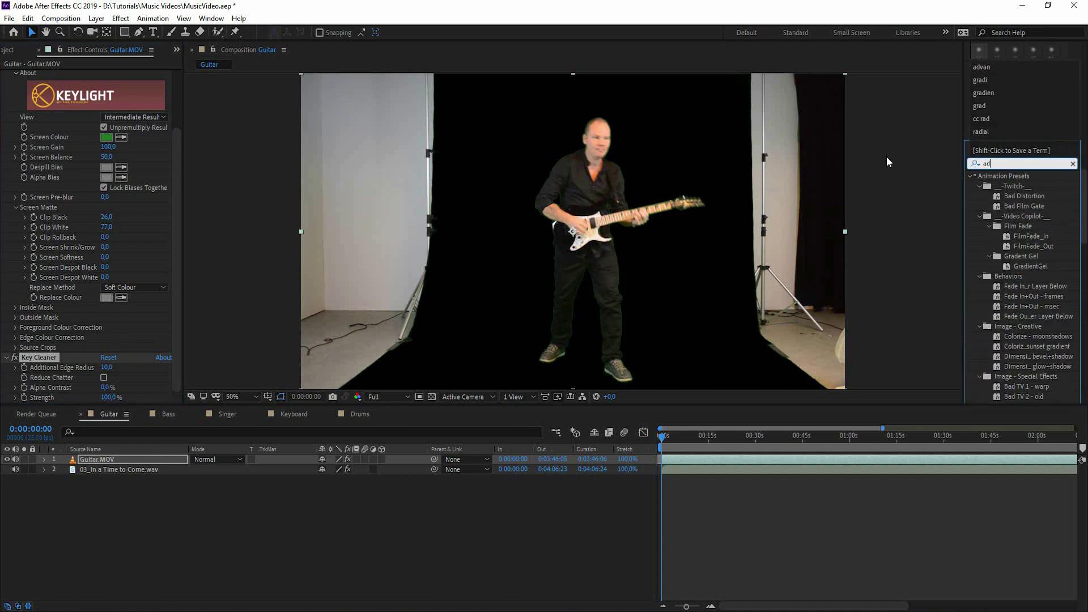
type("va")
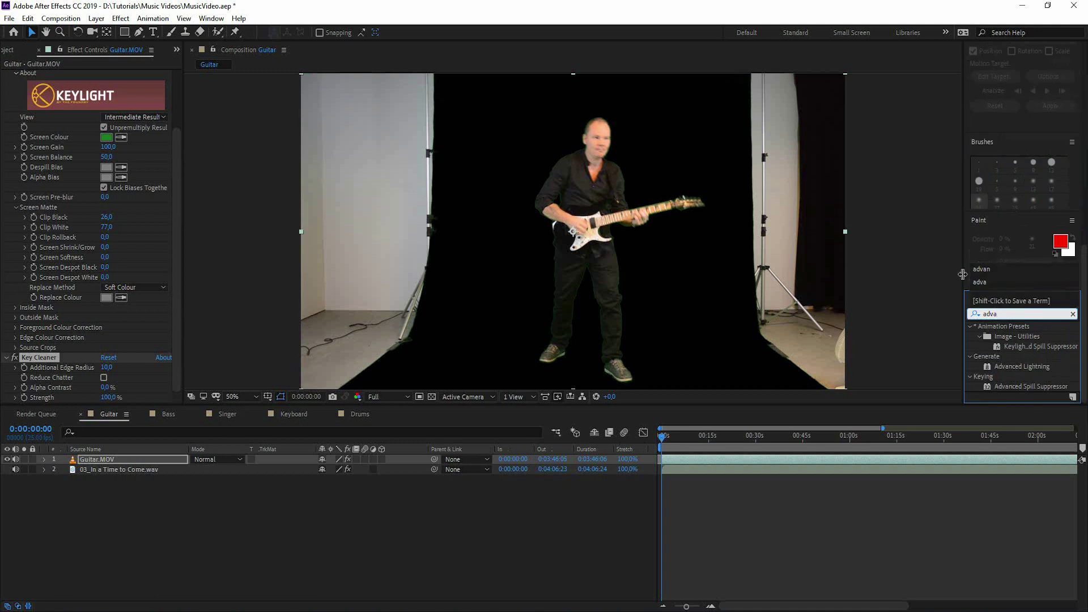
double_click(1045, 386)
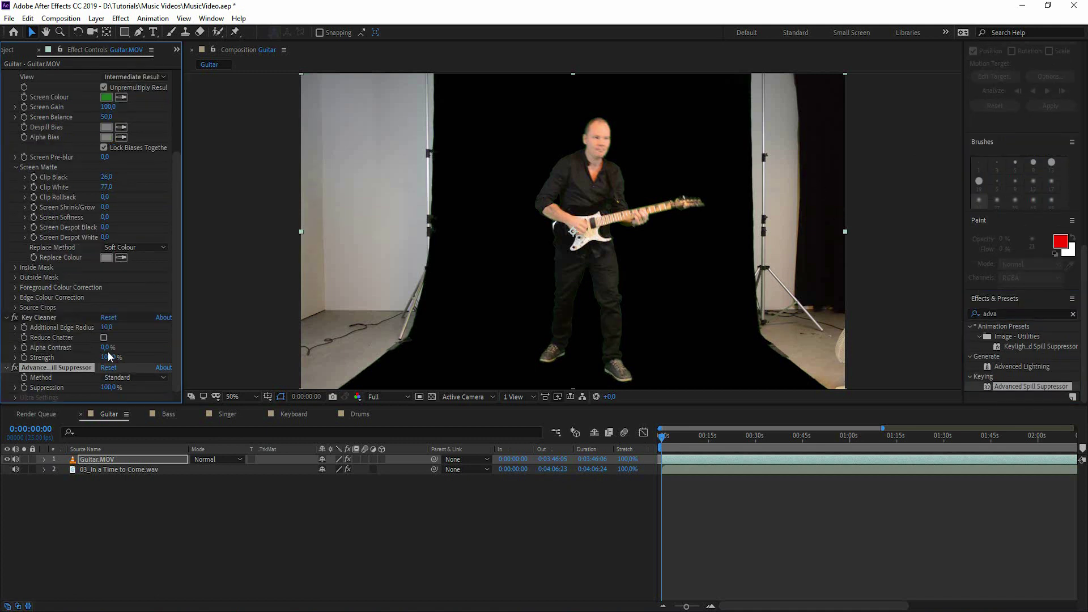
Jump to later frames to check the guitarist's key
scroll(603, 264, "up", 2)
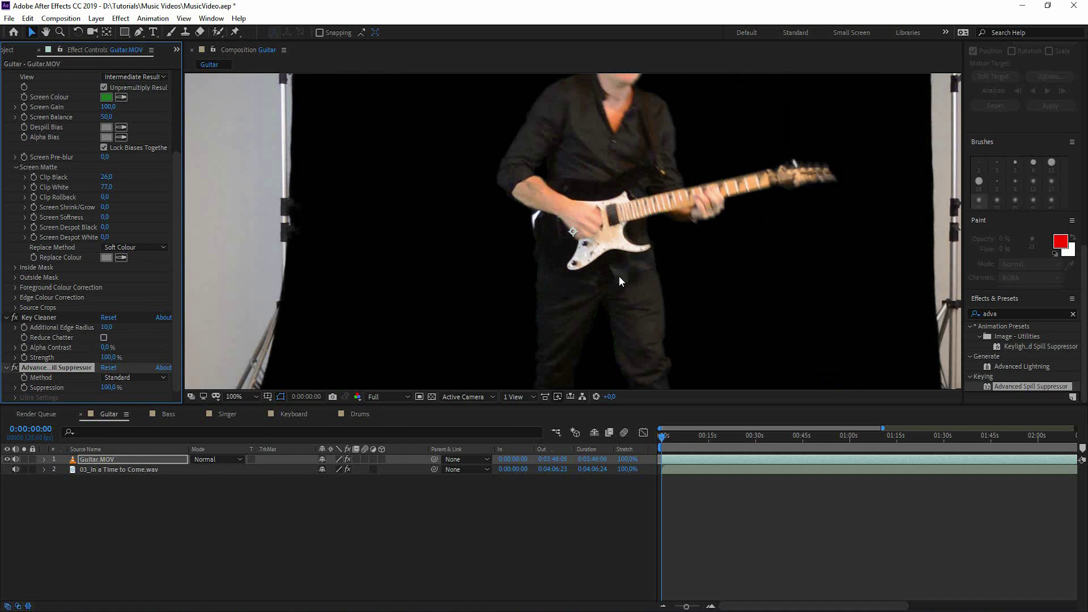
scroll(619, 276, "down", 2)
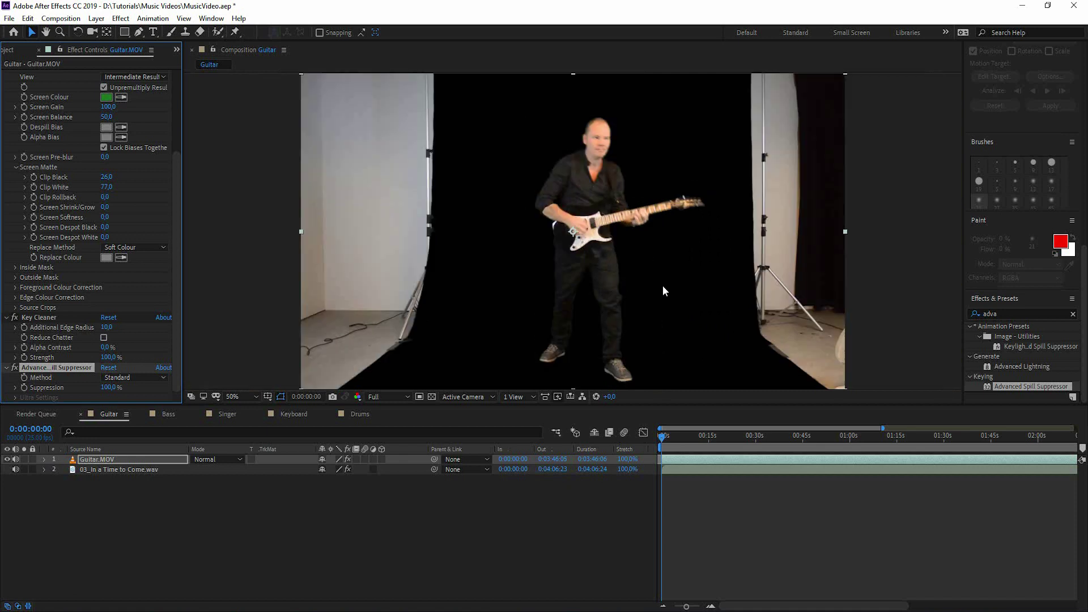
left_click(686, 441)
left_click(708, 438)
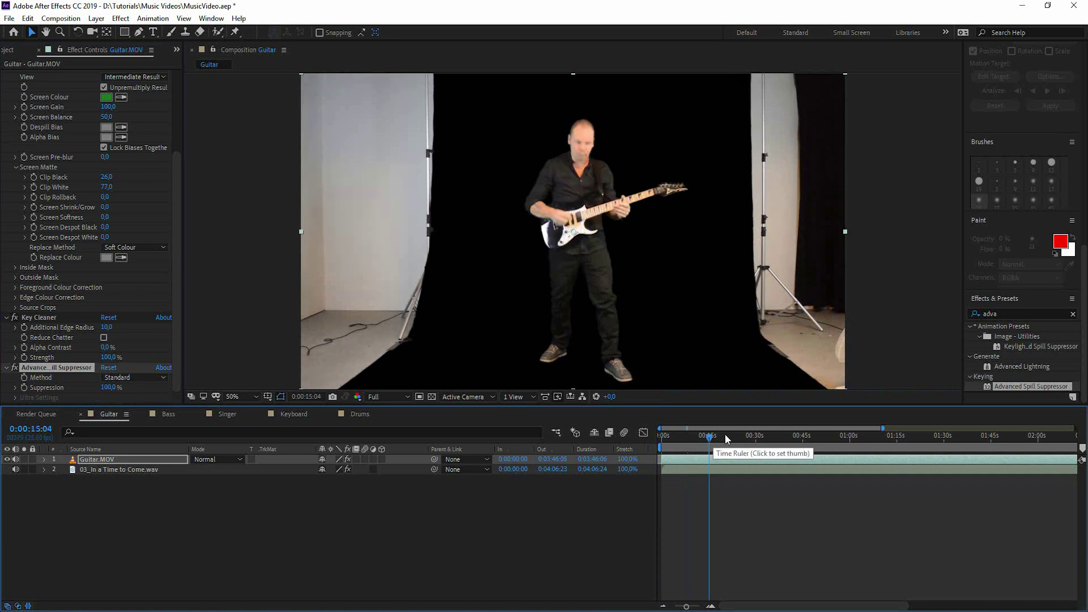
left_click(736, 434)
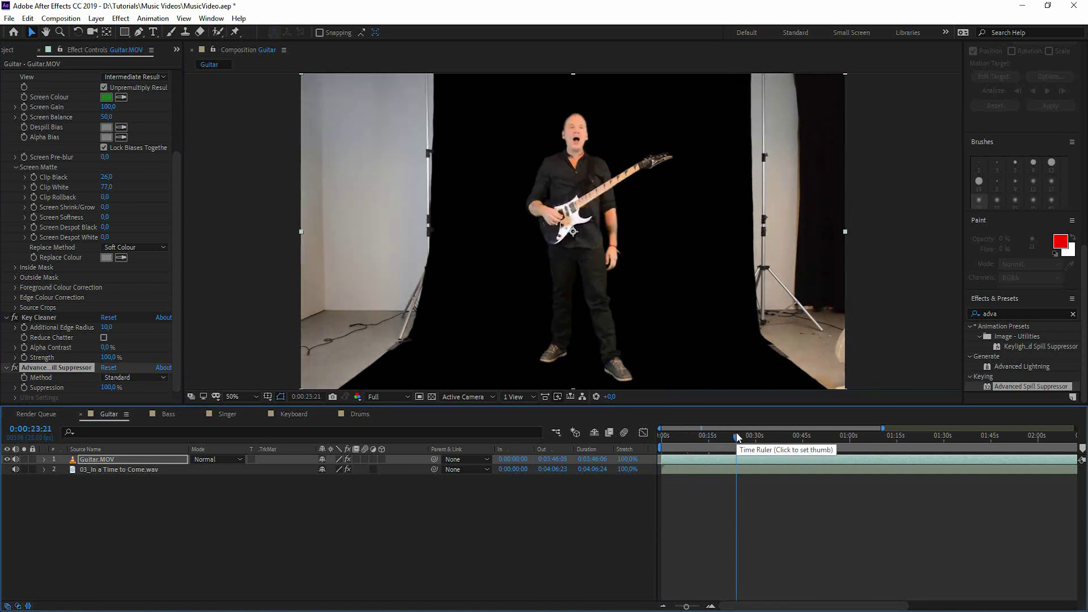
From the first frame, draw a closed Pen mask around the guitarist at zoomed-out view
key("Home")
left_click(139, 32)
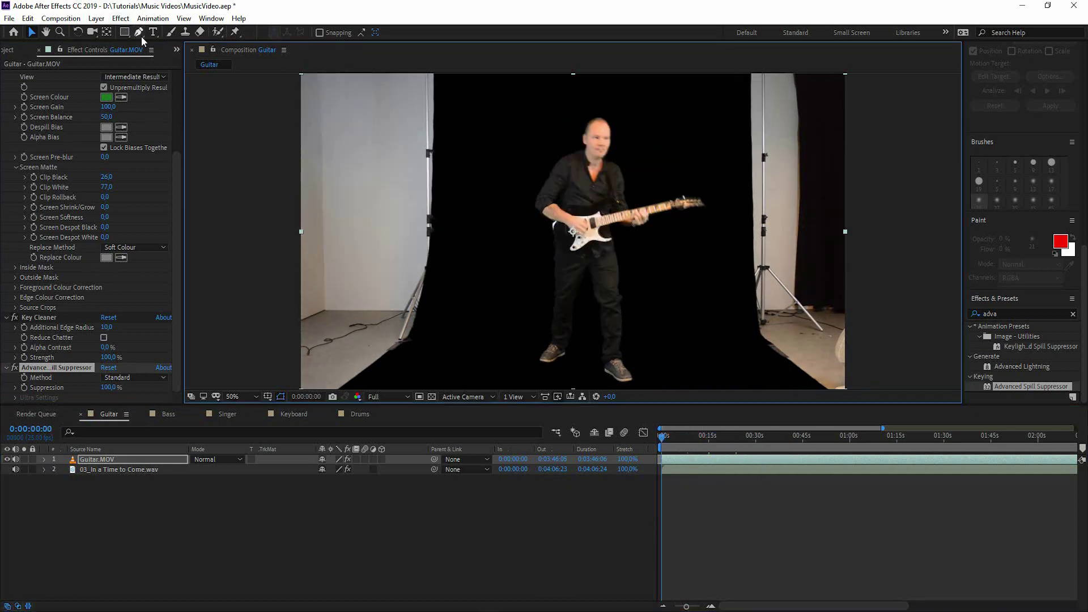
key("comma")
left_click(521, 135)
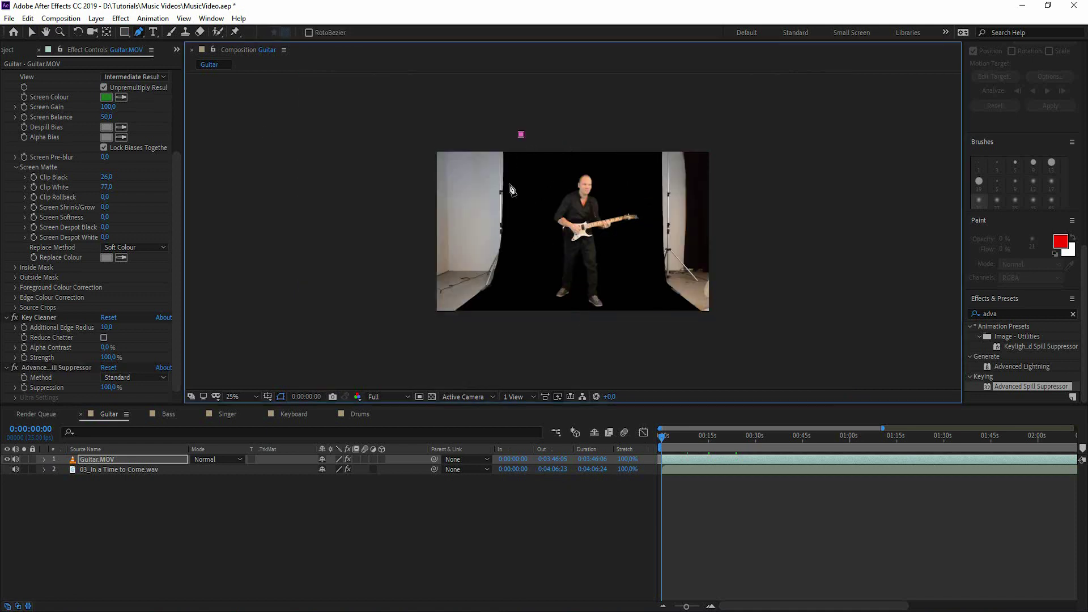
left_click(510, 189)
left_click(511, 236)
left_click(502, 276)
left_click(473, 312)
left_click_drag(499, 353, 538, 354)
left_click(753, 354)
left_click(677, 302)
left_click(652, 266)
left_click(520, 134)
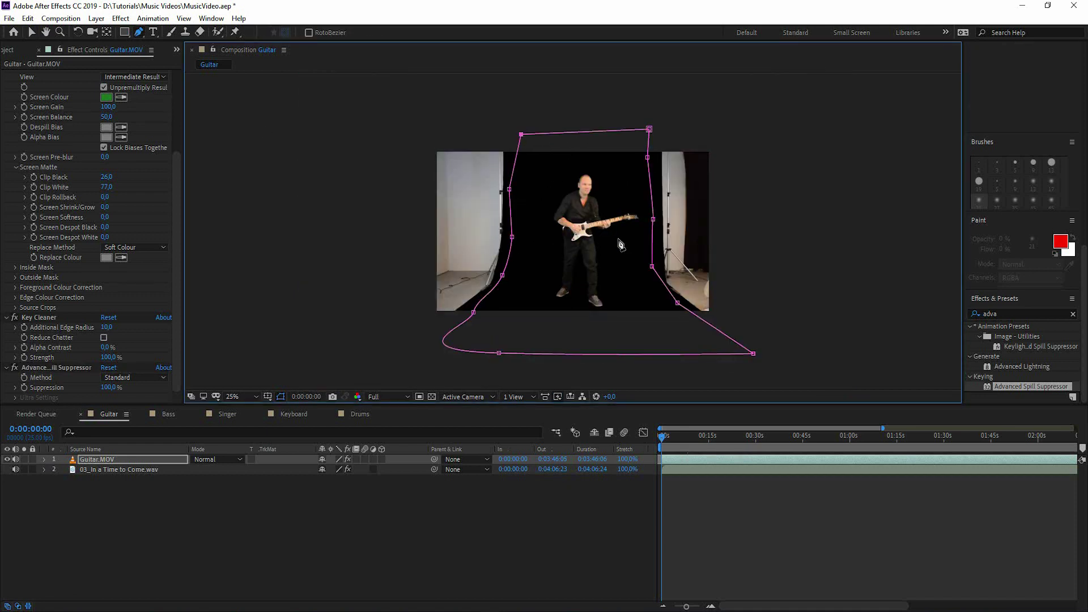
Scrub through the clip to confirm the mask hides the backdrop and light stands
key("v")
left_click_drag(671, 439, 731, 438)
left_click(777, 436)
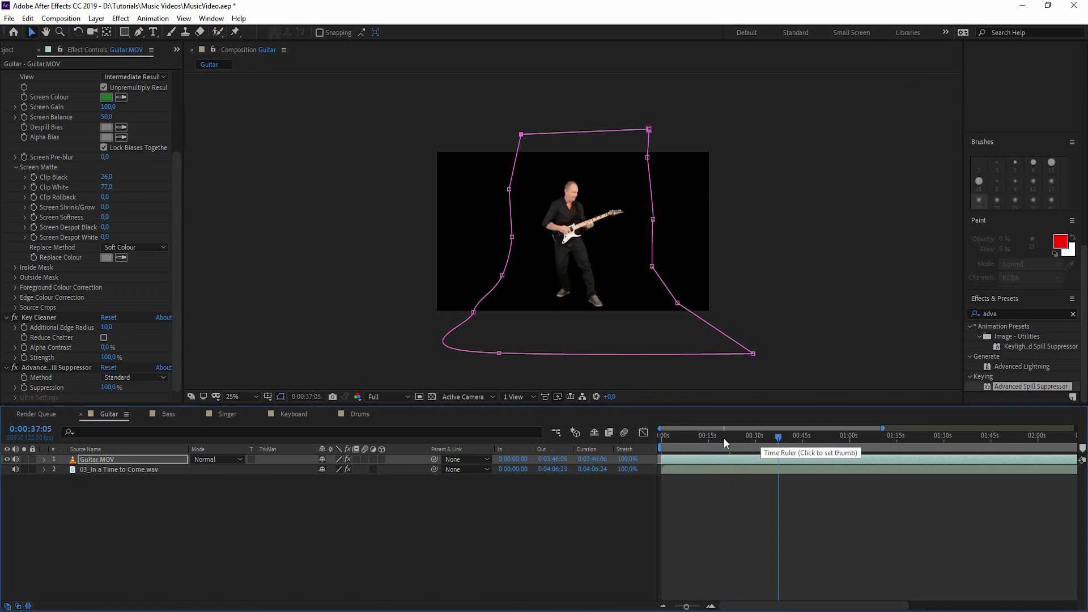
left_click(1027, 436)
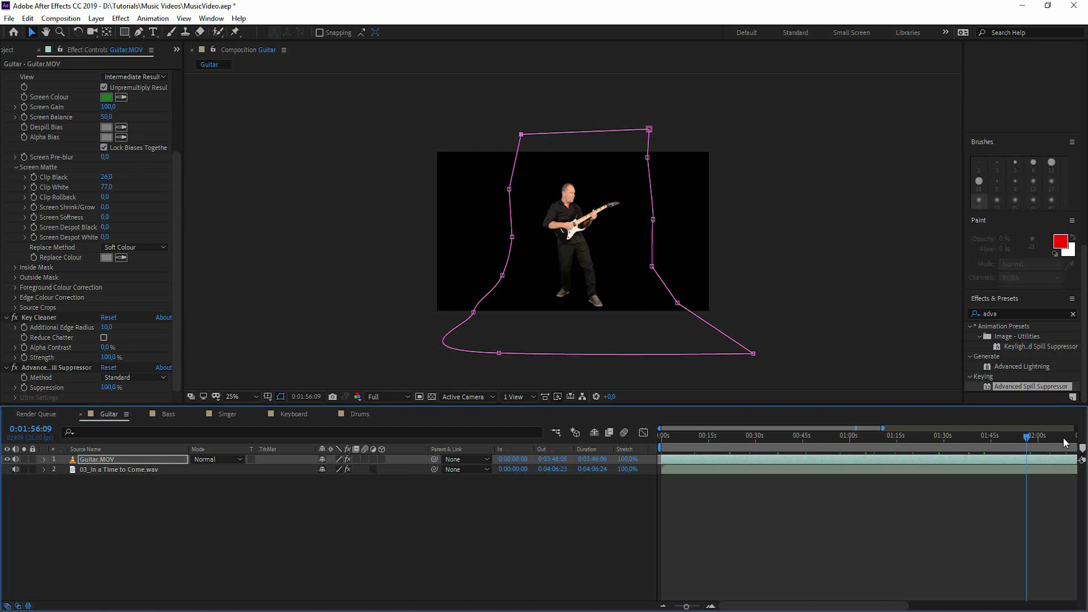
Narrow the Guitar composition's width to 1177 px in Composition Settings
right_click(809, 208)
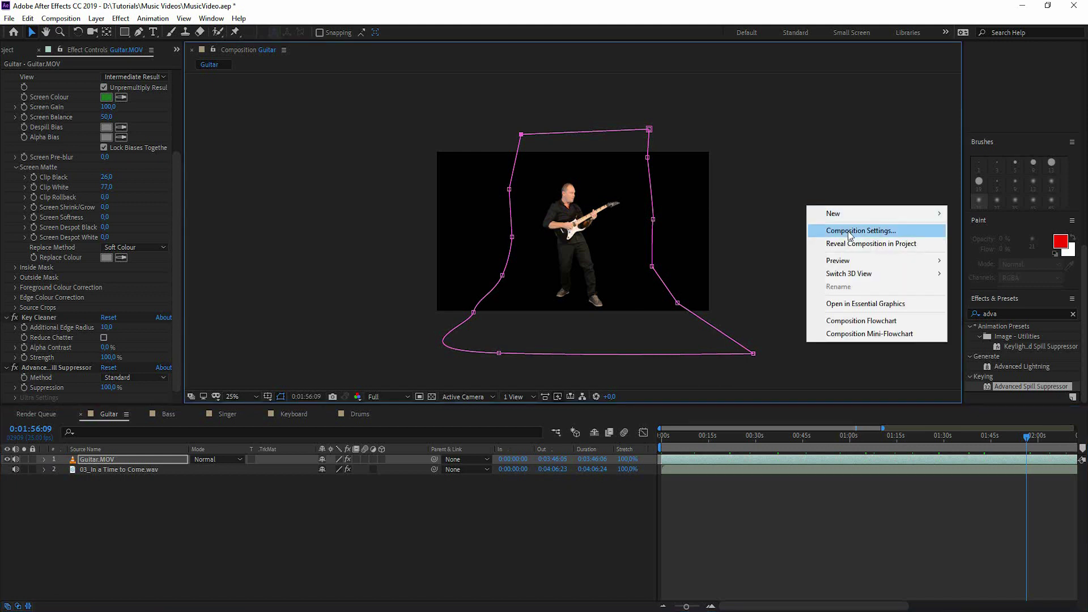
left_click(849, 231)
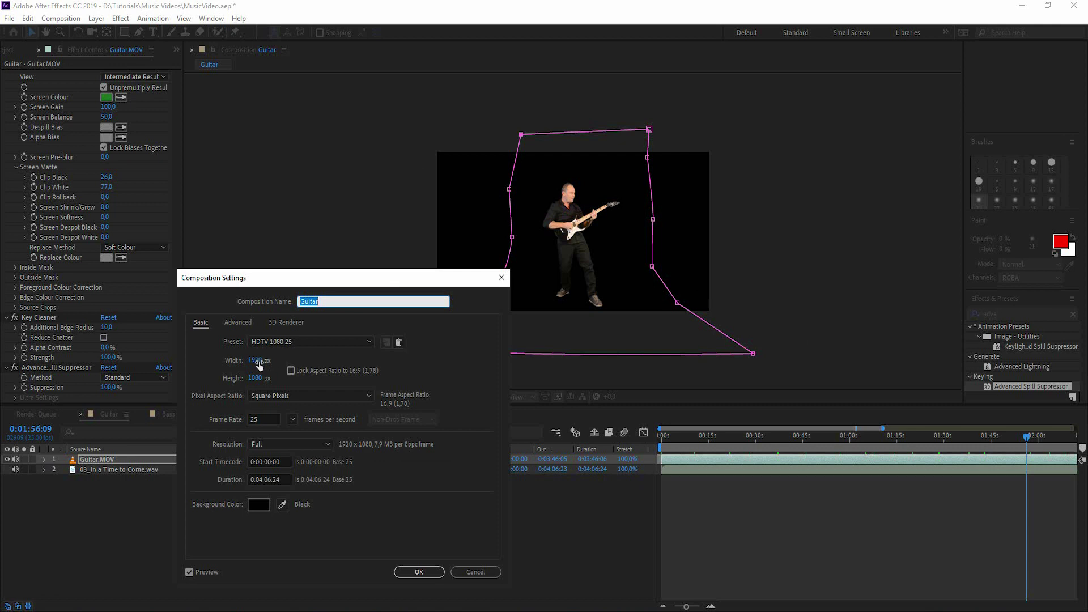
left_click_drag(259, 365, 219, 364)
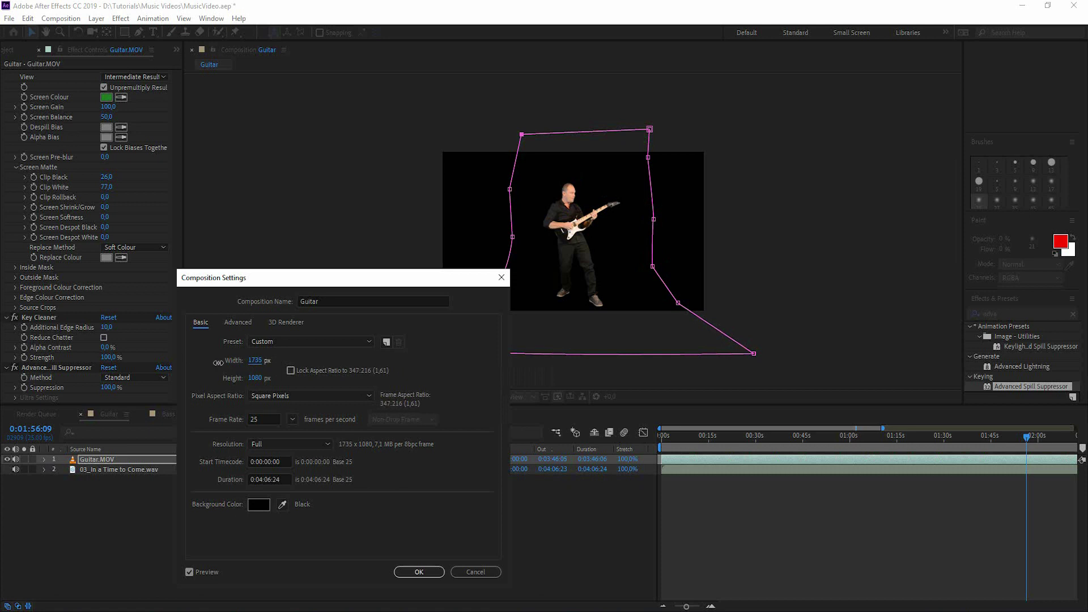
left_click_drag(218, 362, 129, 354)
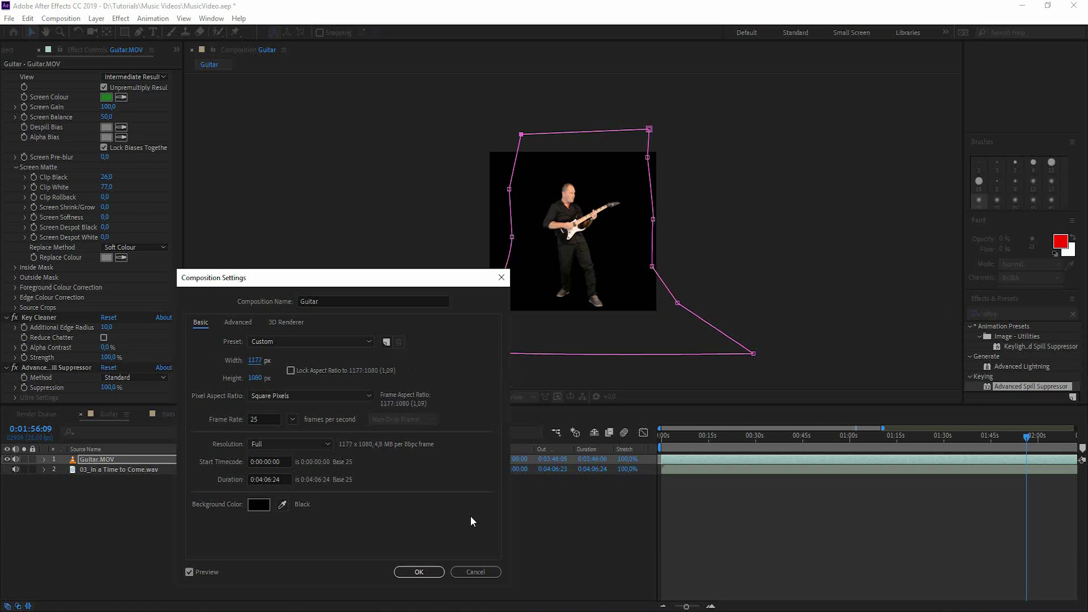
left_click(418, 571)
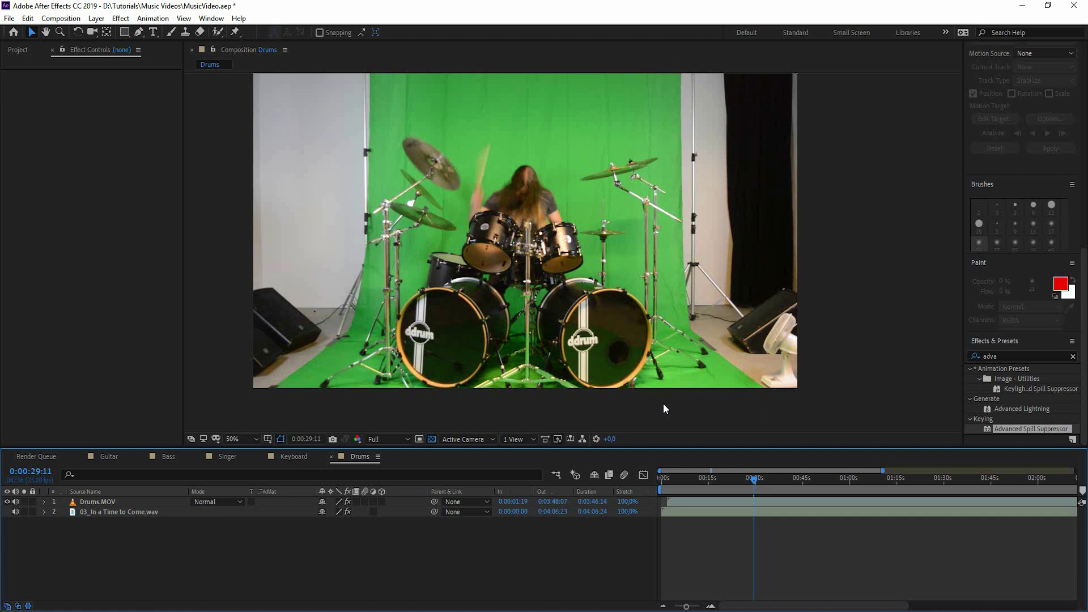
Search for keylight and apply Keylight to the Drums.MOV layer
double_click(997, 356)
type("ke")
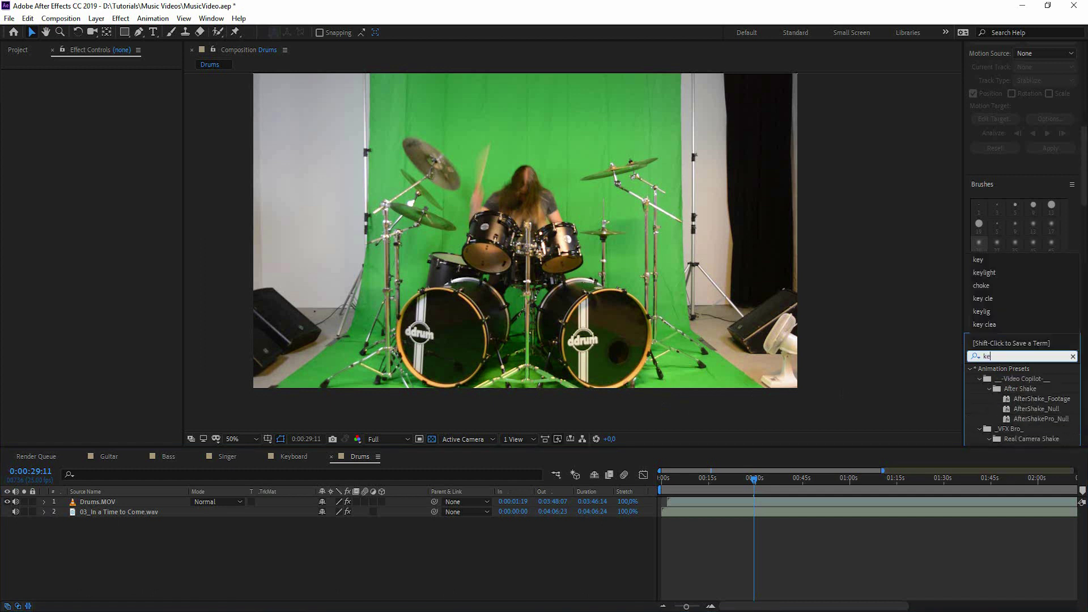
type("ylight")
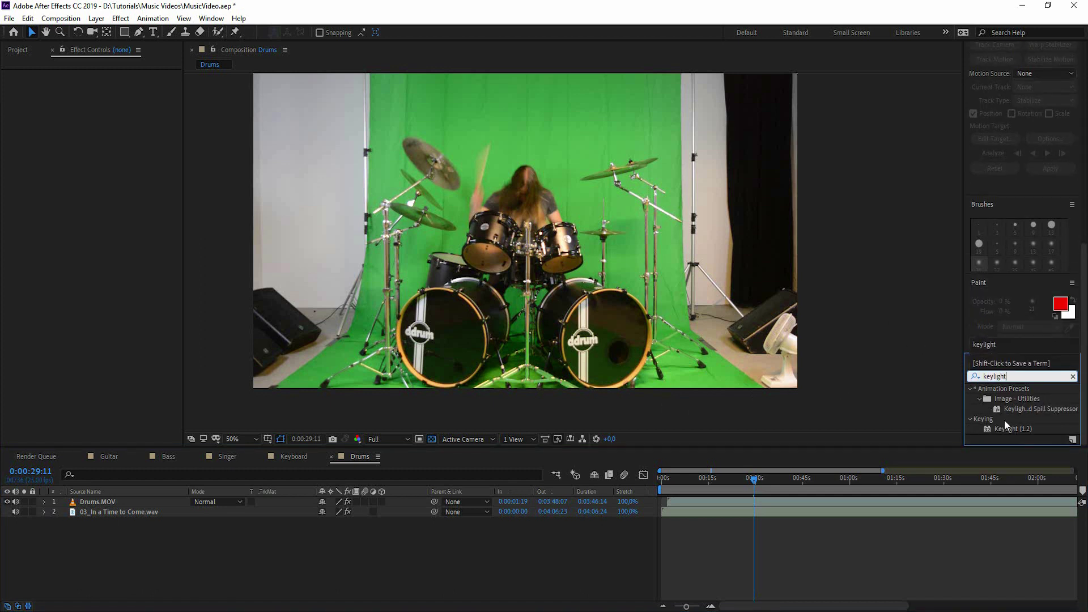
left_click_drag(1008, 429, 741, 499)
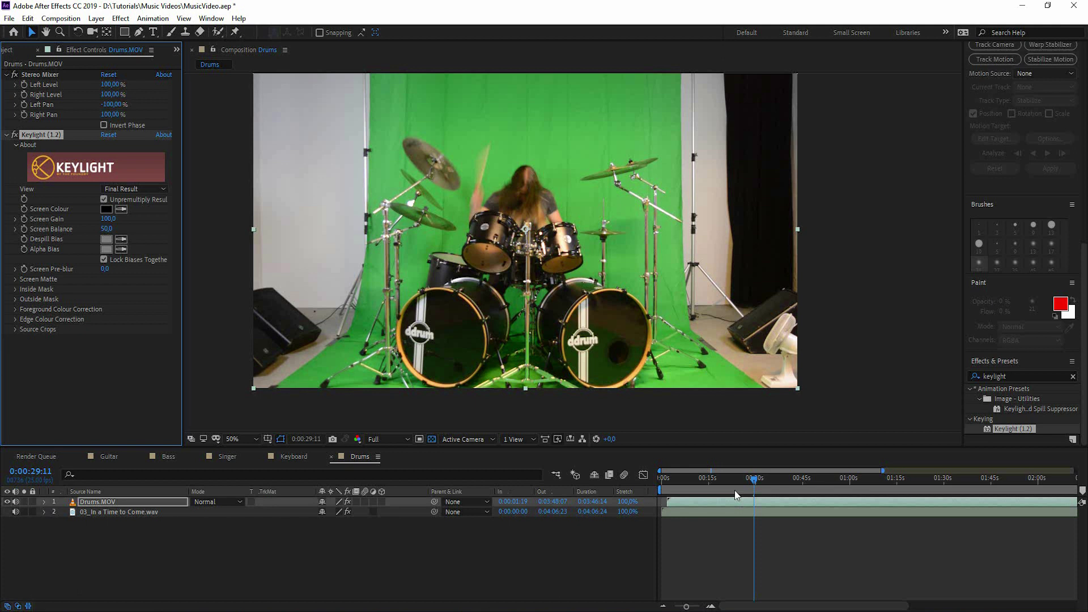
Sample the green screen as Screen Colour, view the Screen Matte, and raise Clip Black
left_click(120, 209)
left_click(554, 197)
left_click(136, 188)
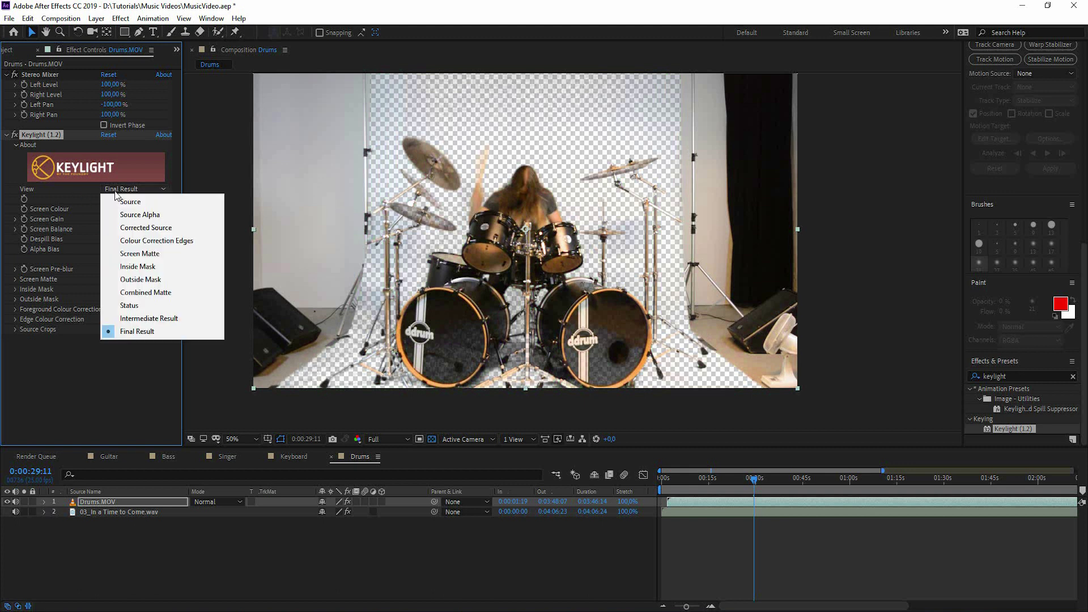
left_click(148, 255)
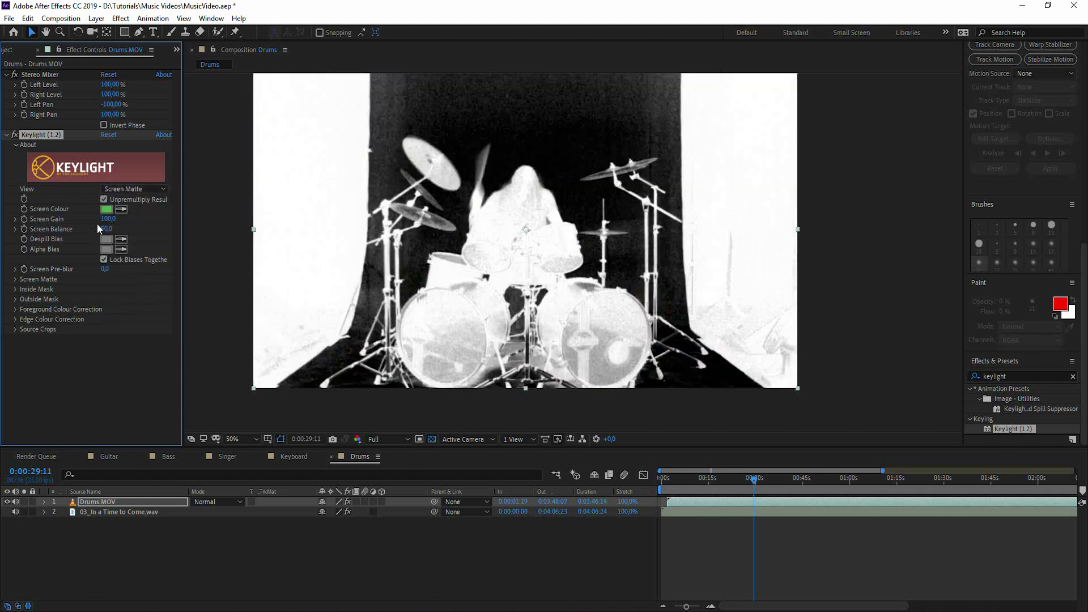
left_click(15, 278)
left_click(15, 279)
left_click(16, 279)
mouse_move(105, 288)
left_mouse_down()
mouse_move(123, 289)
mouse_move(91, 298)
mouse_move(110, 293)
left_mouse_up()
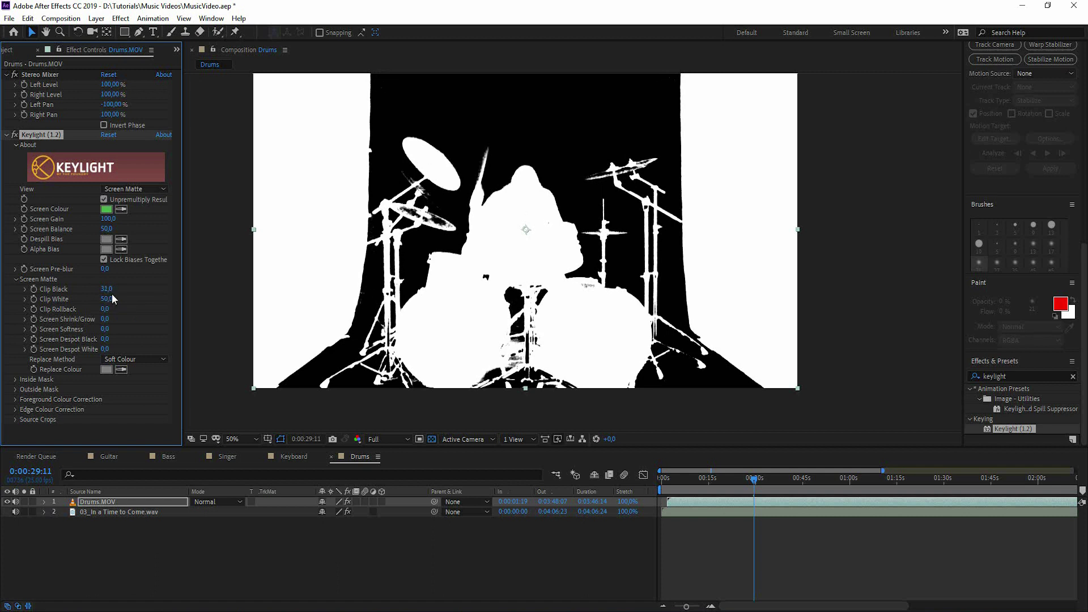
Set Keylight to Intermediate Result and add the Key Cleaner plus Advanced Spill Suppressor preset to Drums.MOV
left_click(149, 189)
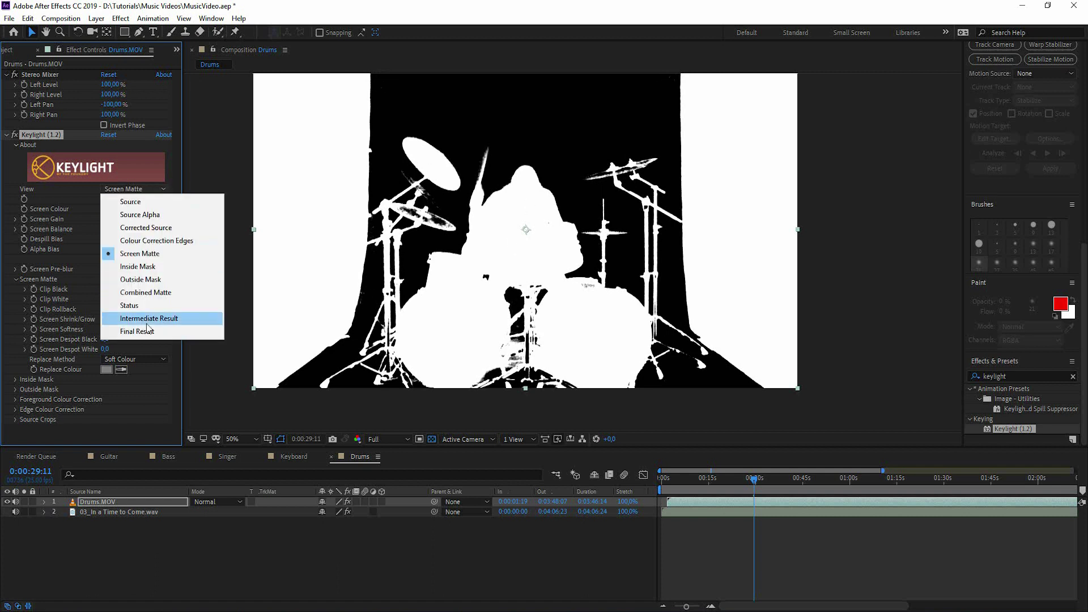
left_click(163, 319)
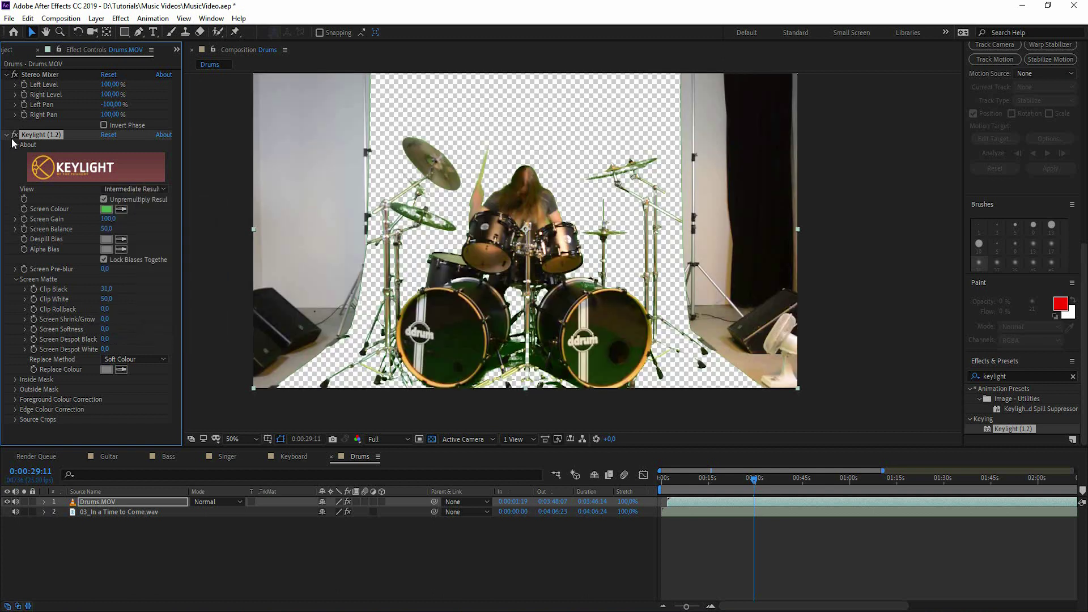
left_click(1007, 377)
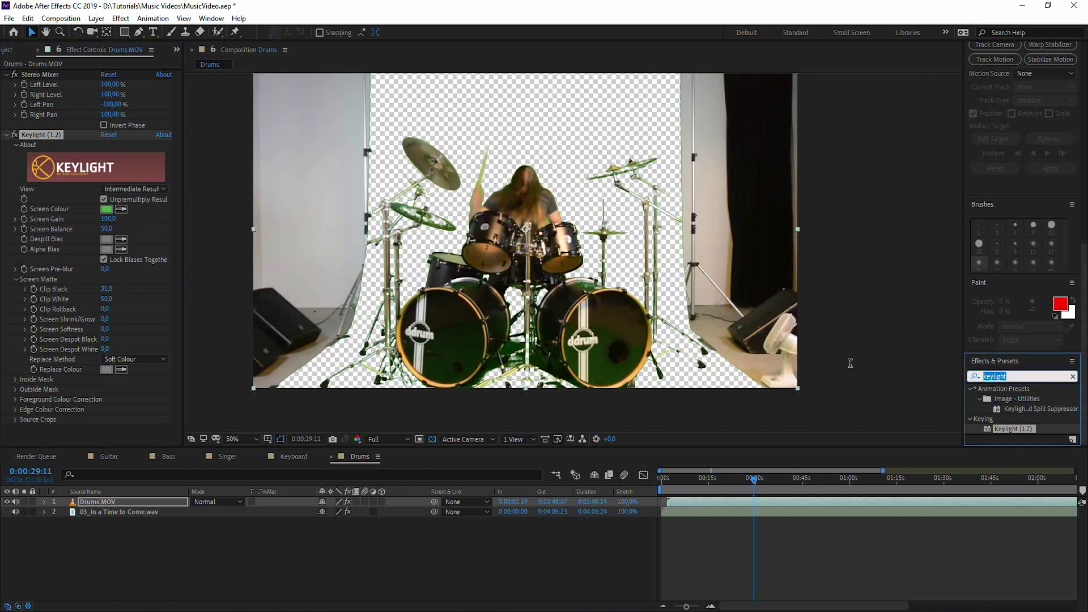
type("adva")
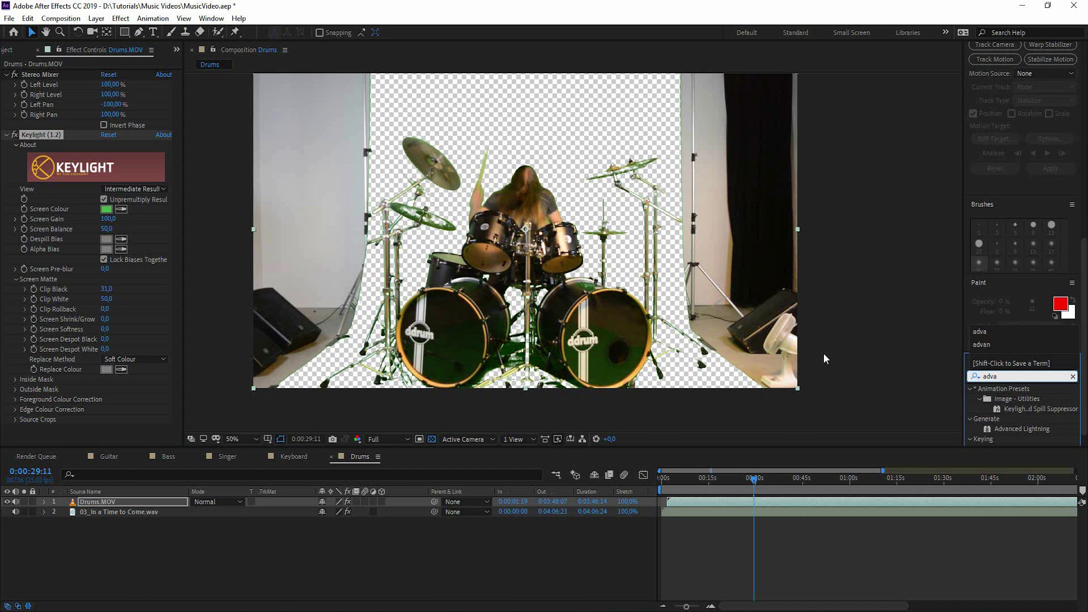
double_click(1021, 407)
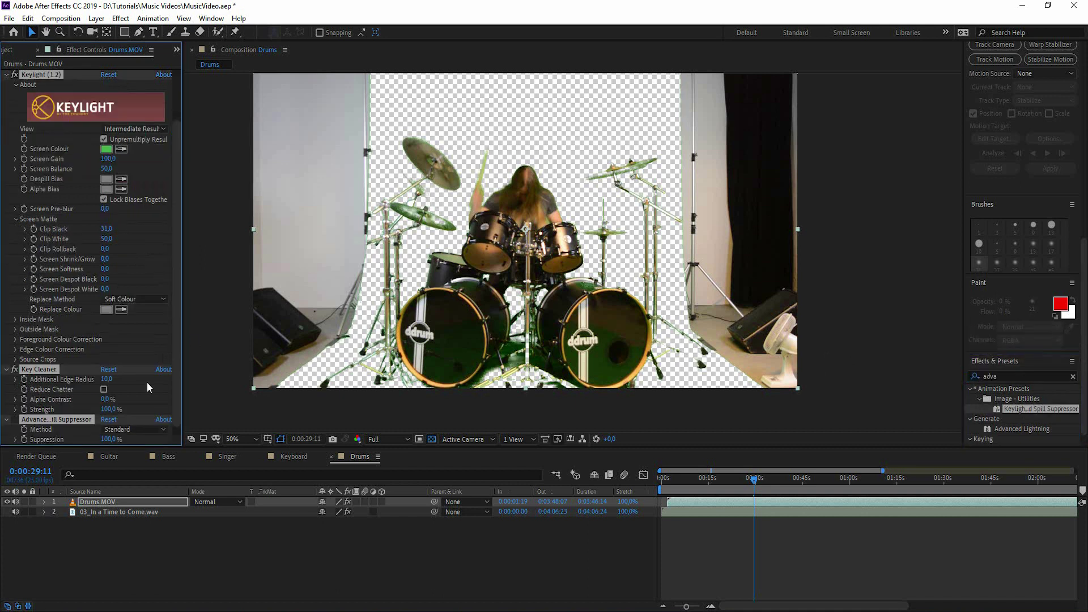
scroll(96, 382, "down", 1)
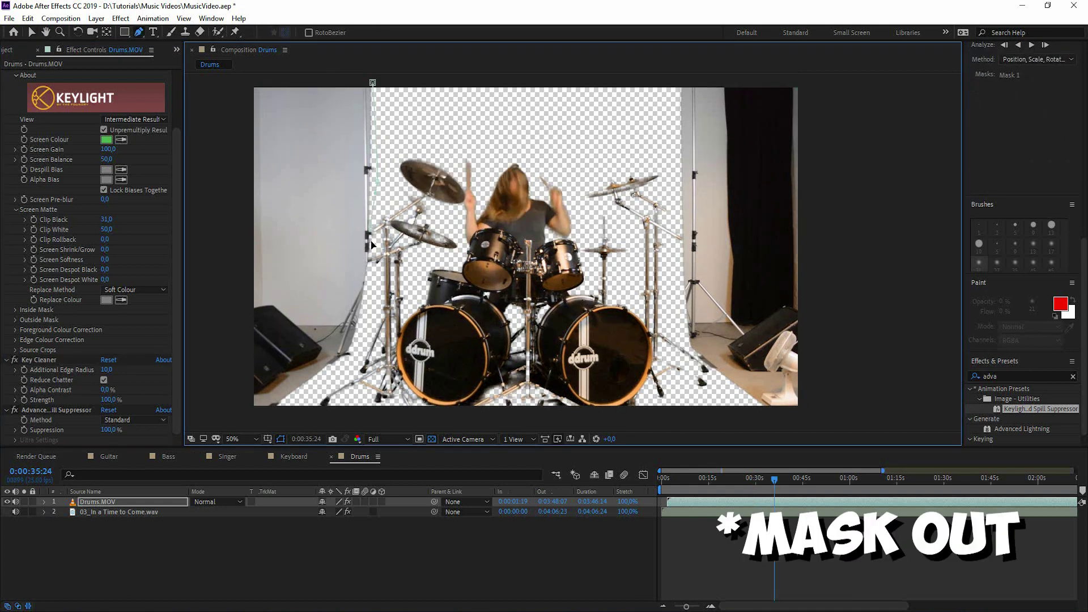
Extend the drum-kit mask along the bottom and up the right stand, closing it at the first point
left_click(361, 358)
left_click(322, 422)
left_click_drag(724, 421, 741, 398)
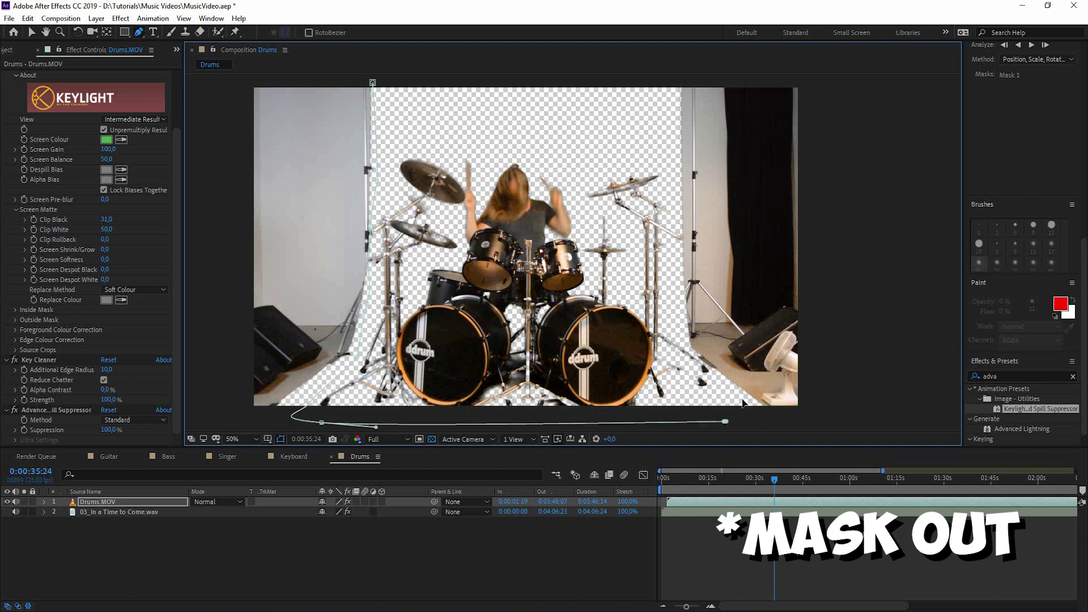
left_click(707, 362)
left_click(683, 242)
left_click(648, 81)
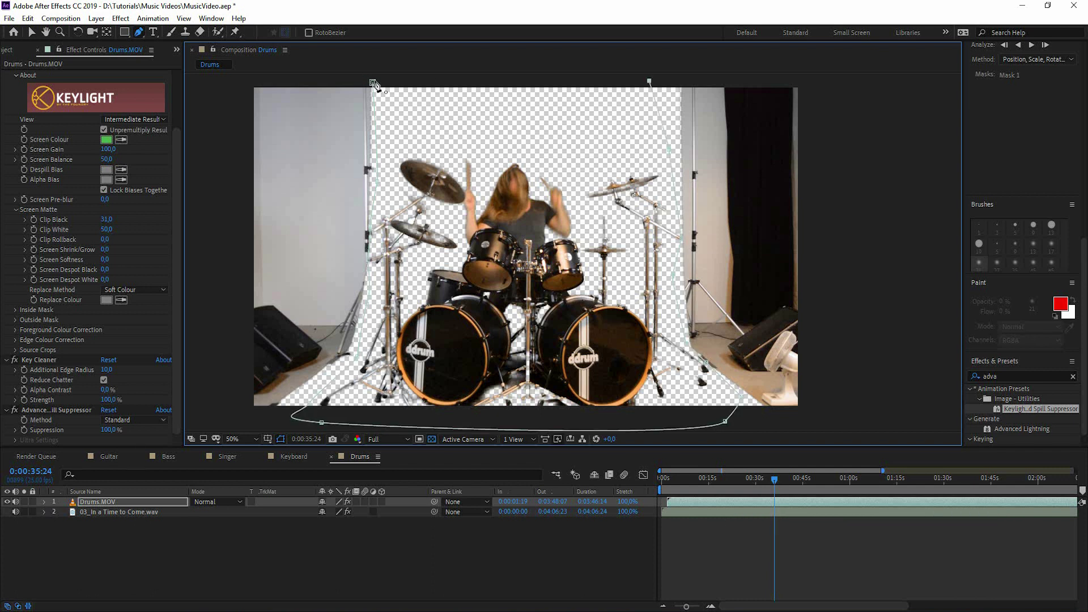
left_click(372, 82)
key("v")
left_click(231, 526)
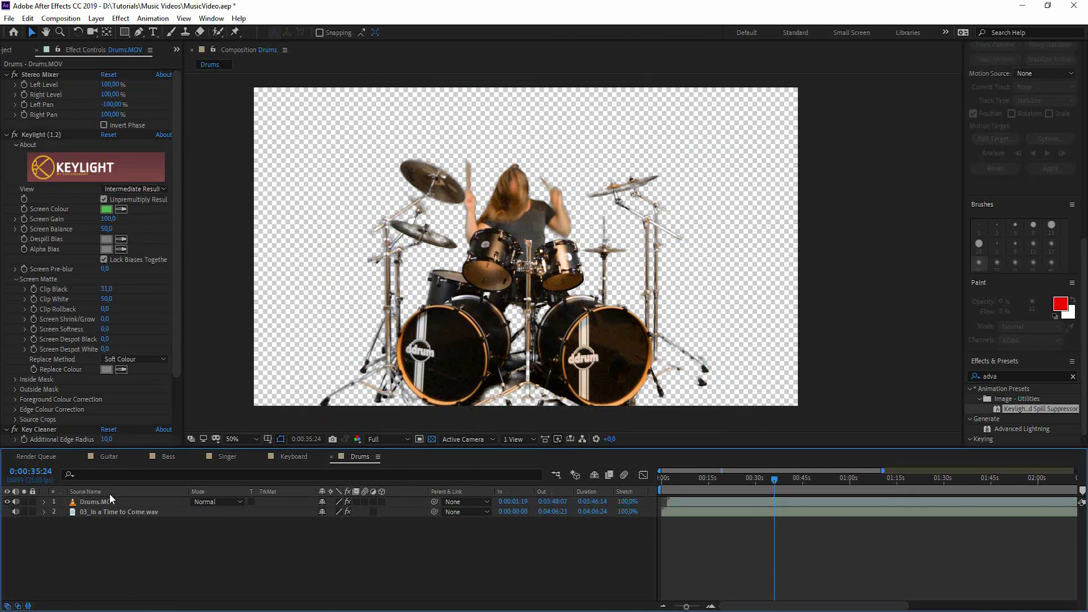
left_click(112, 502)
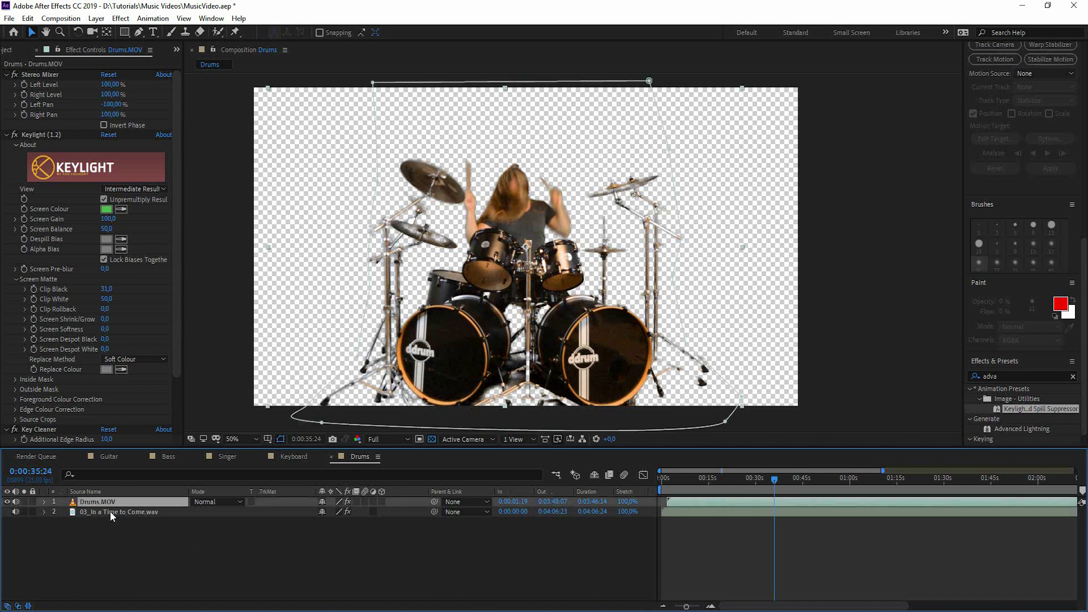
Duplicate Drums.MOV, hide the lower copy, and trace Mask 2 around the drummer and central kit
key("ctrl+d")
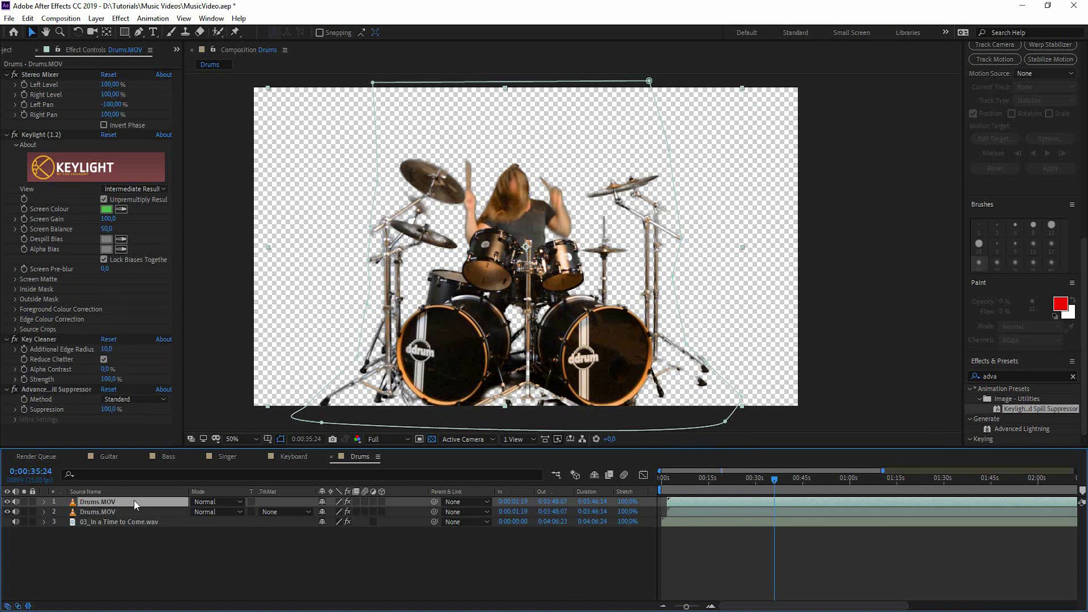
left_click(7, 511)
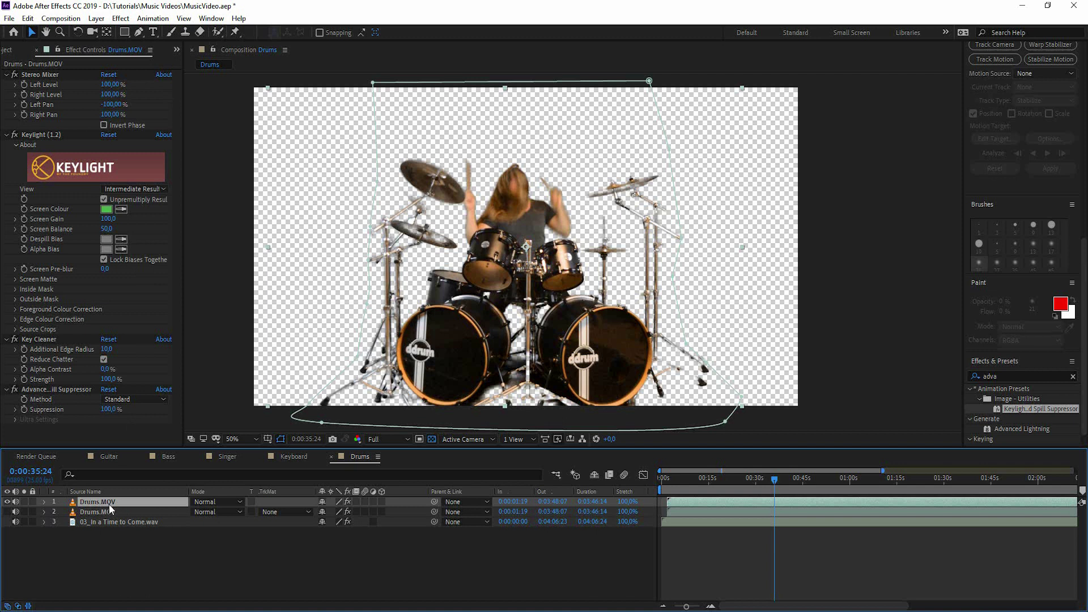
left_click(139, 33)
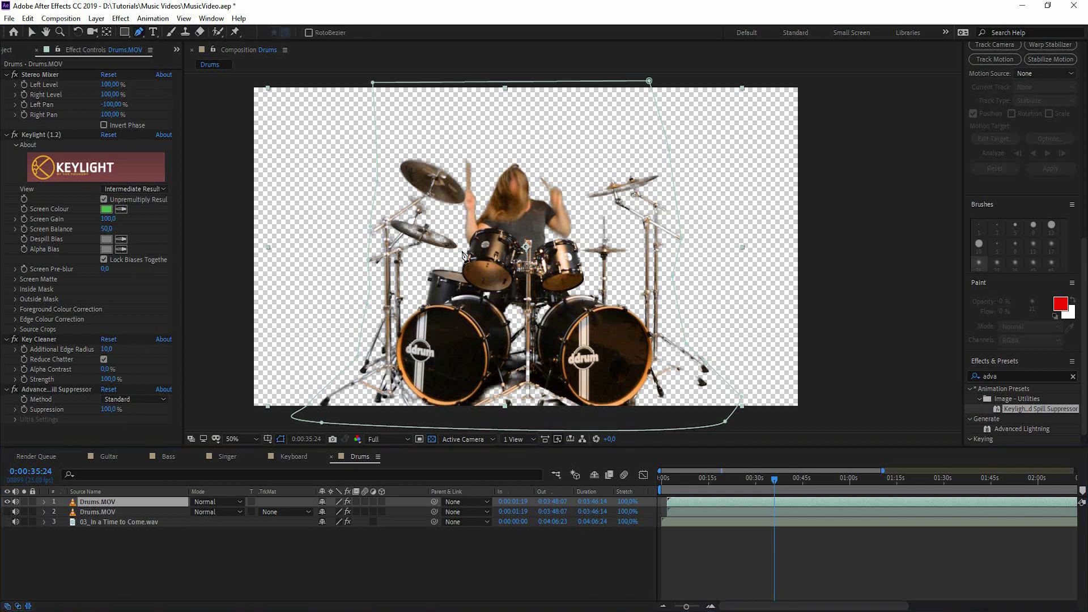
left_click(463, 152)
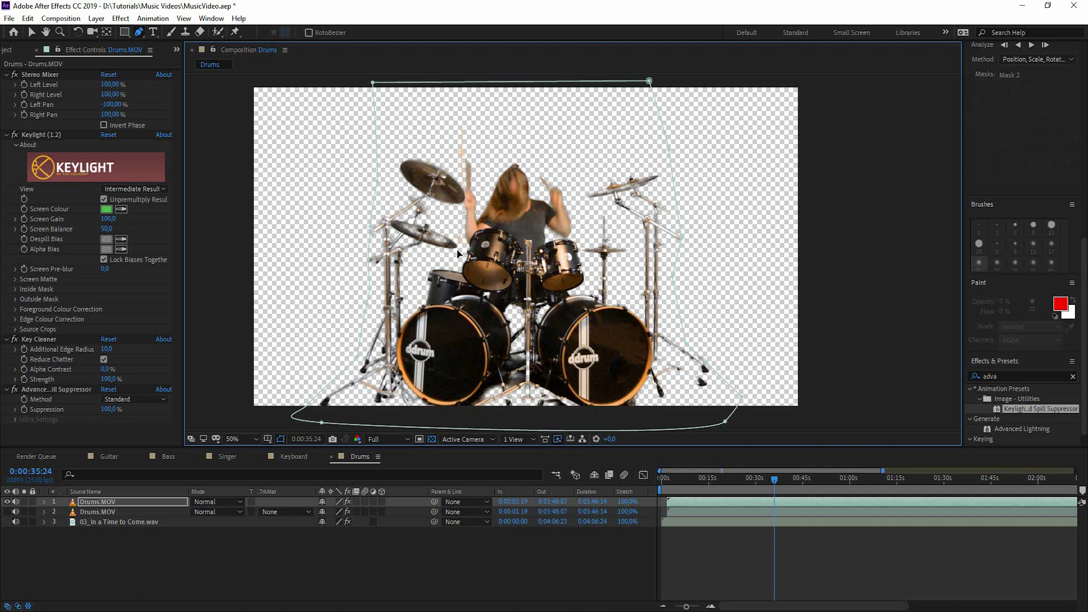
left_click(415, 282)
left_click(402, 332)
left_click(449, 408)
left_click(609, 402)
left_click(641, 318)
left_click(588, 281)
left_click(581, 255)
left_click(575, 225)
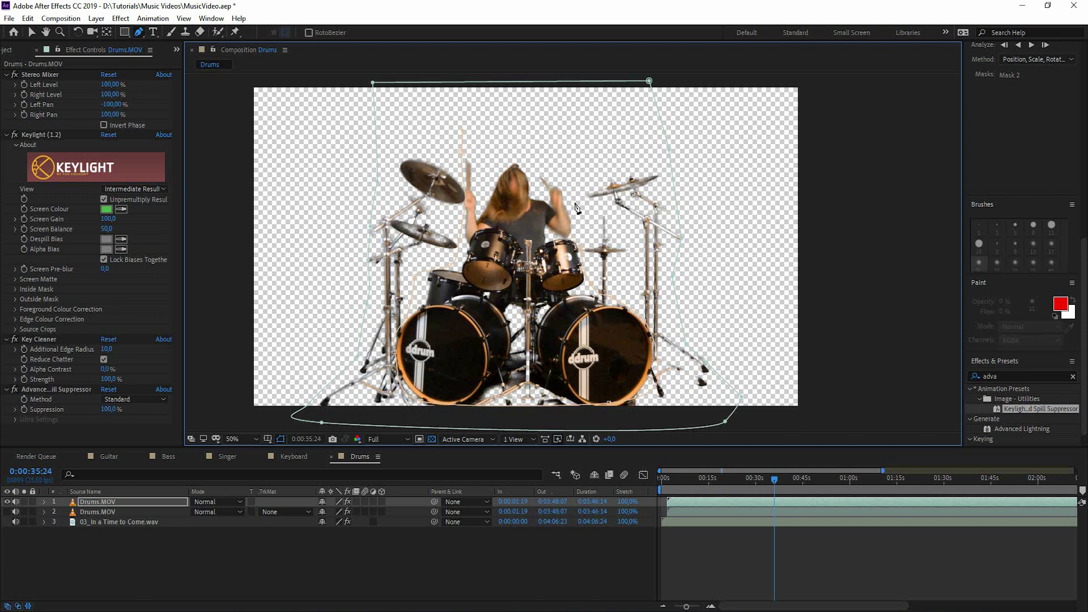
left_click(576, 208)
Set Mask 2 on the top Drums layer to Subtract mode
left_click(43, 502)
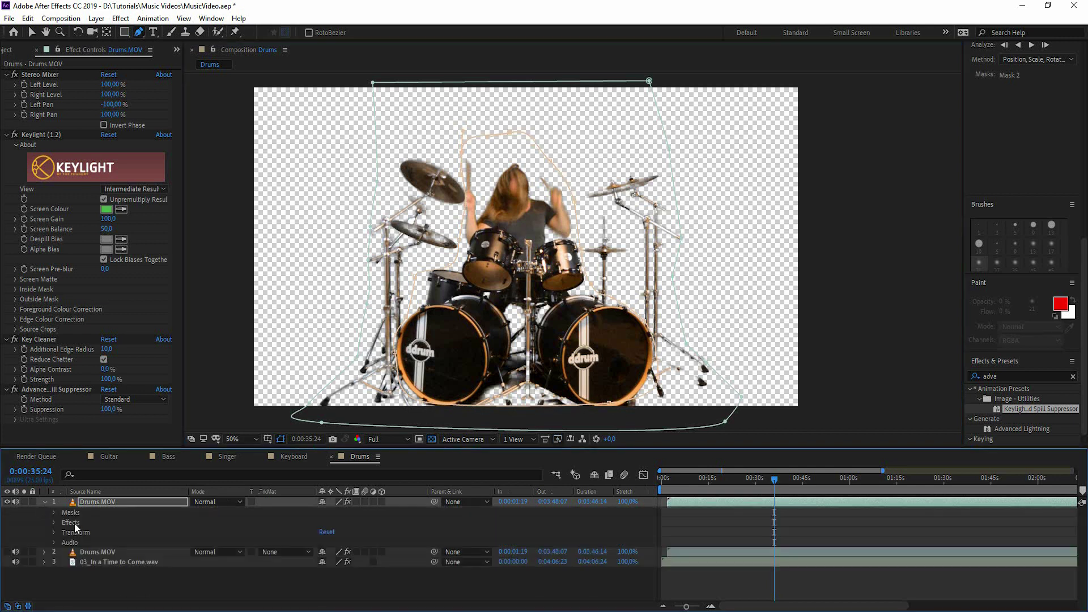
left_click(55, 512)
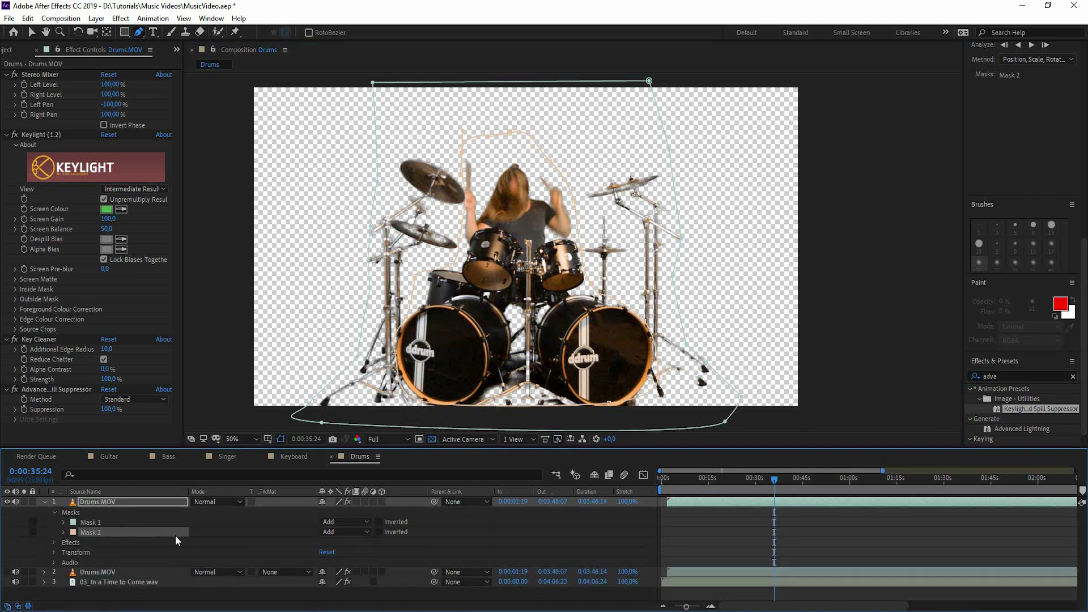
left_click(334, 531)
left_click(372, 467)
left_click(501, 545)
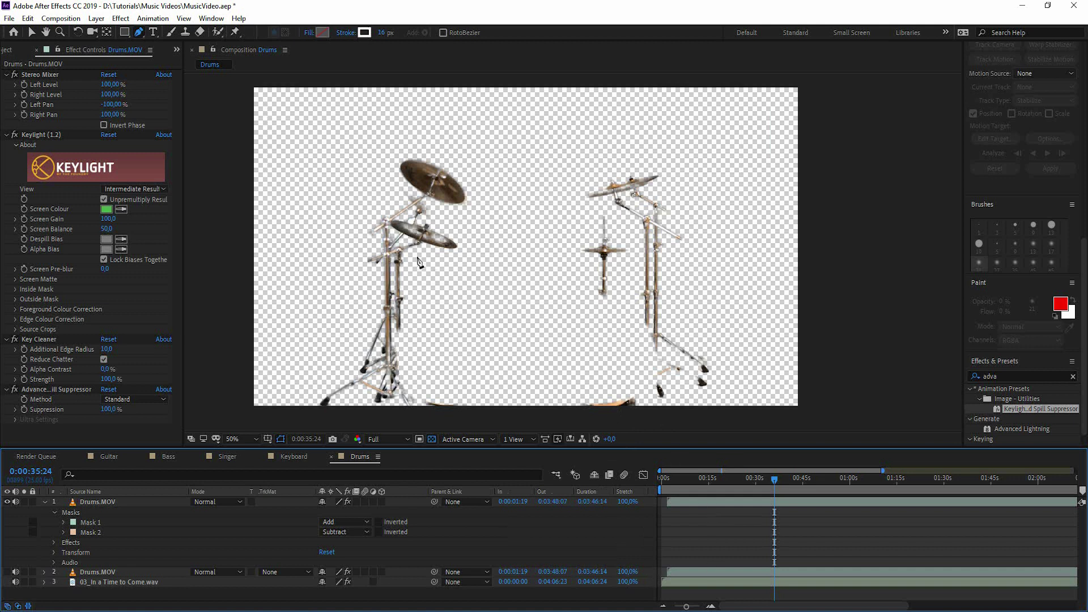
Reset Keylight on the top Drums copy, disable Key Cleaner and Advanced Spill Suppressor, and resample the green Screen Colour
left_click(32, 32)
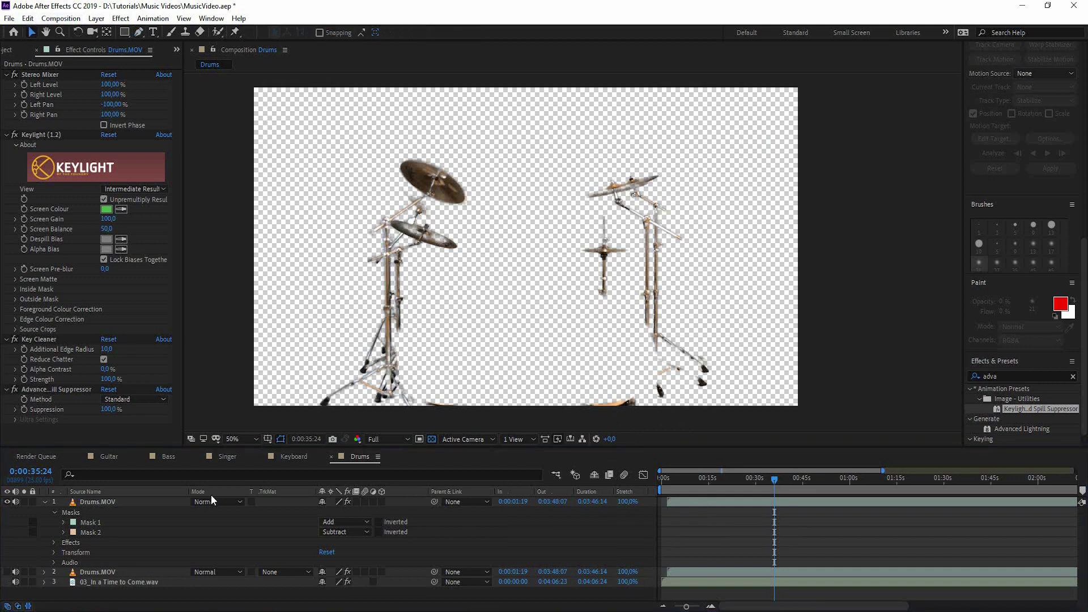
left_click(124, 501)
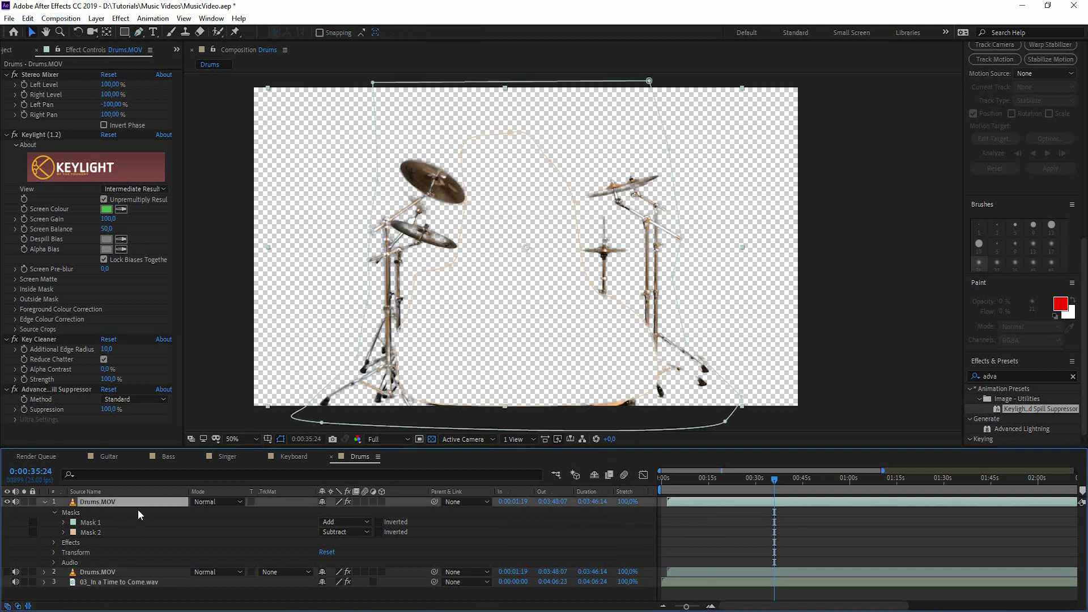
left_click(110, 138)
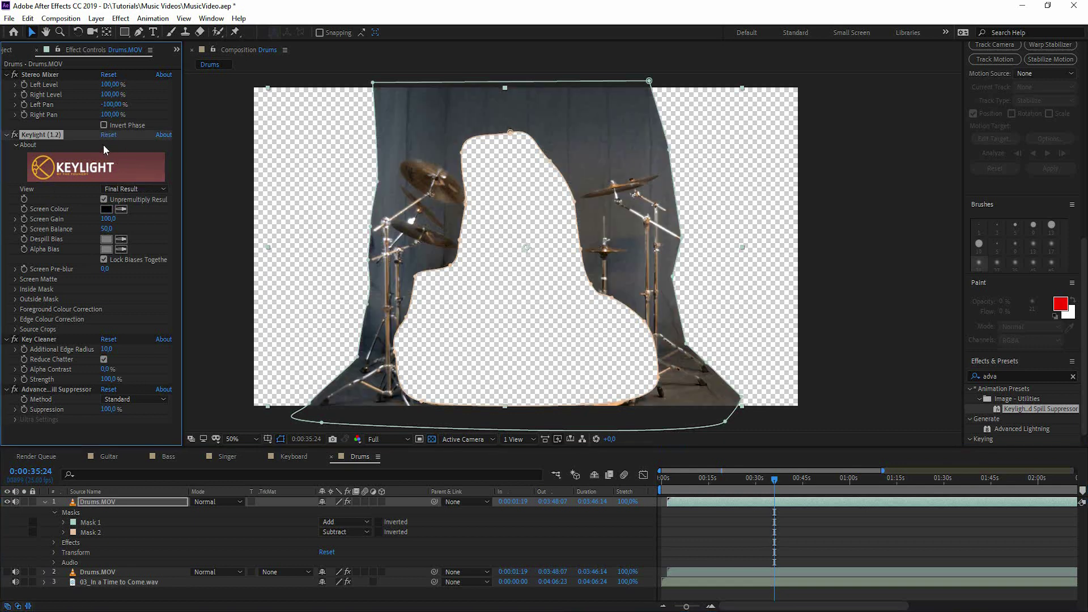
left_click(15, 339)
left_click(15, 390)
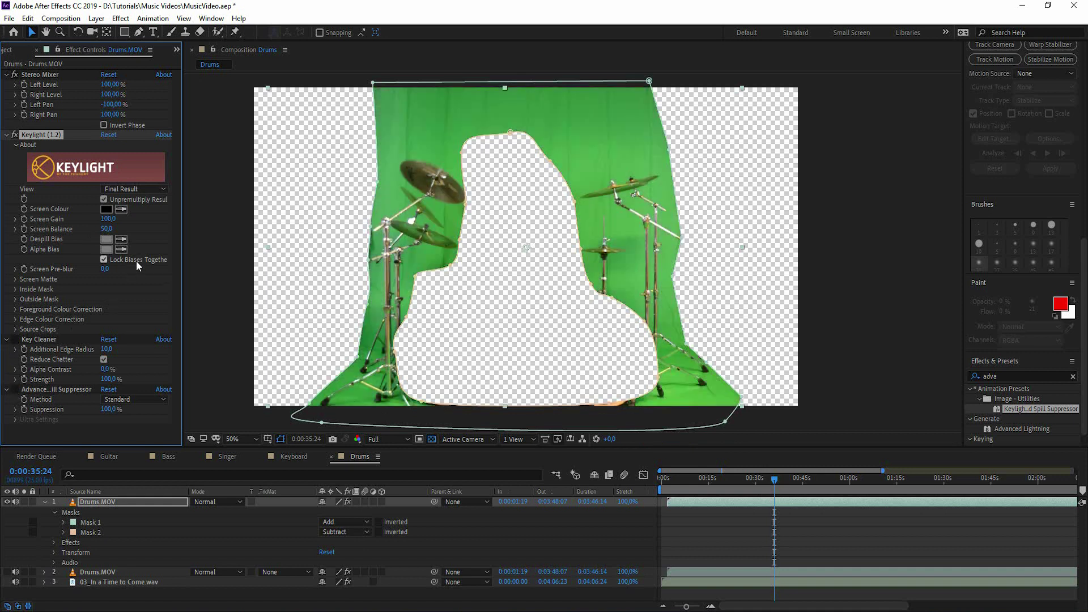
left_click(120, 209)
left_click(403, 179)
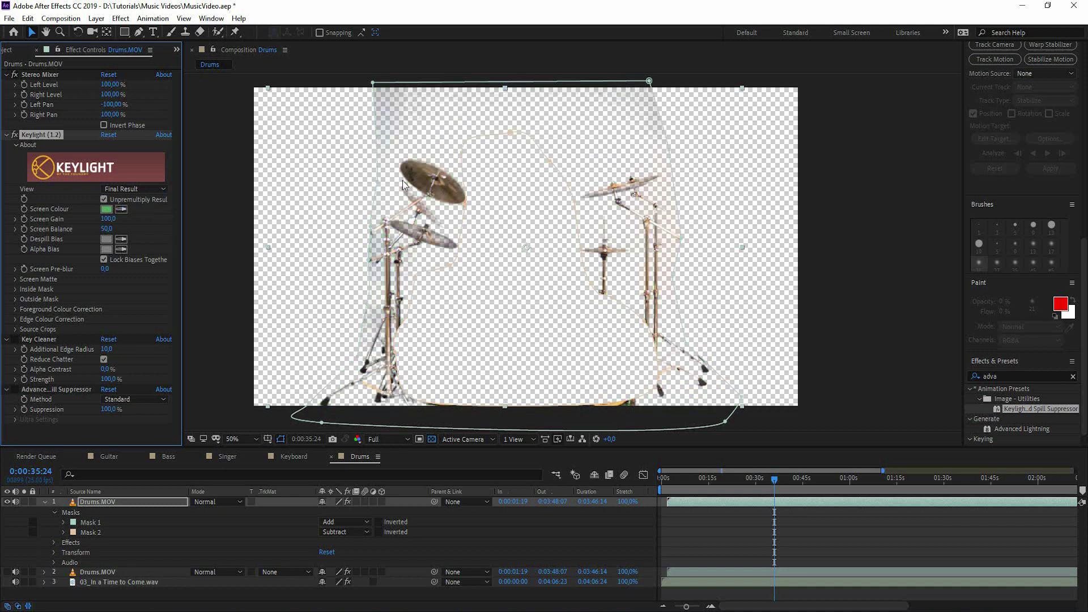
Switch Keylight's view to Screen Matte and set Clip Black to 13 and Clip White to 25
left_click(141, 189)
left_click(169, 253)
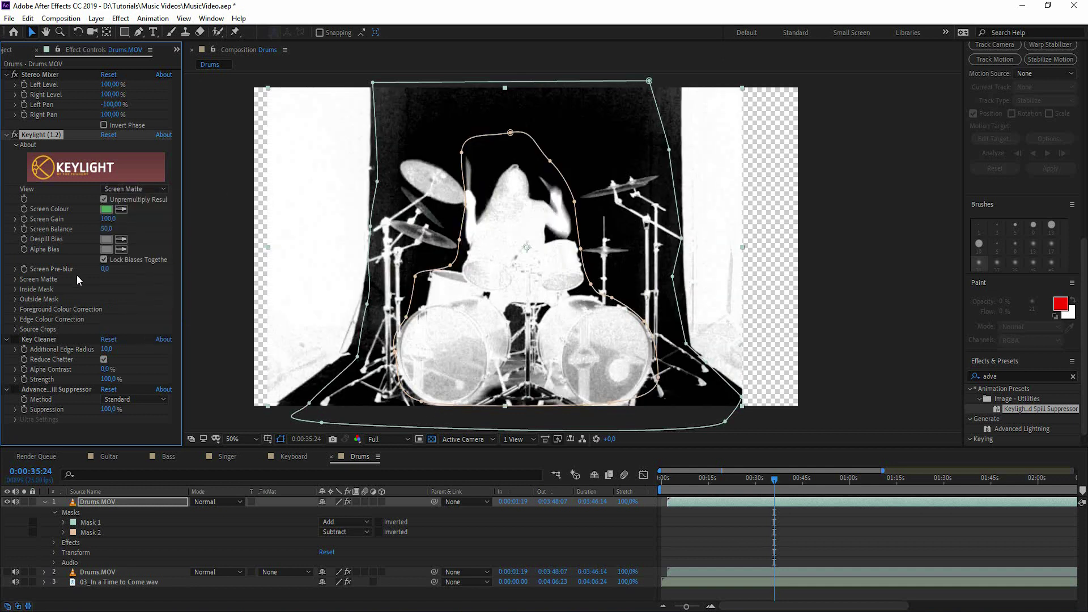
left_click(15, 280)
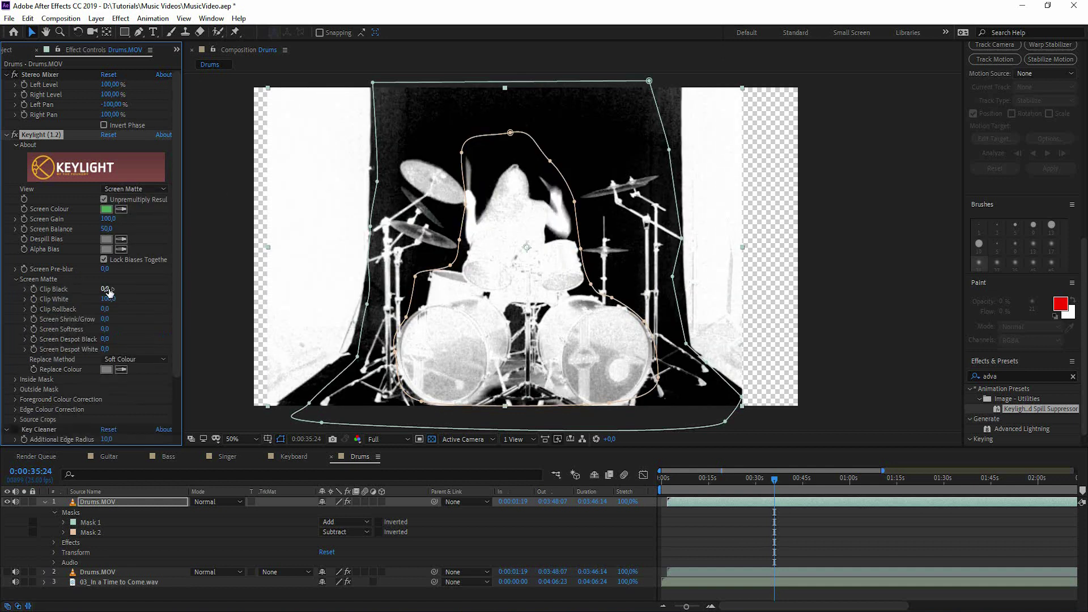
left_click(120, 294)
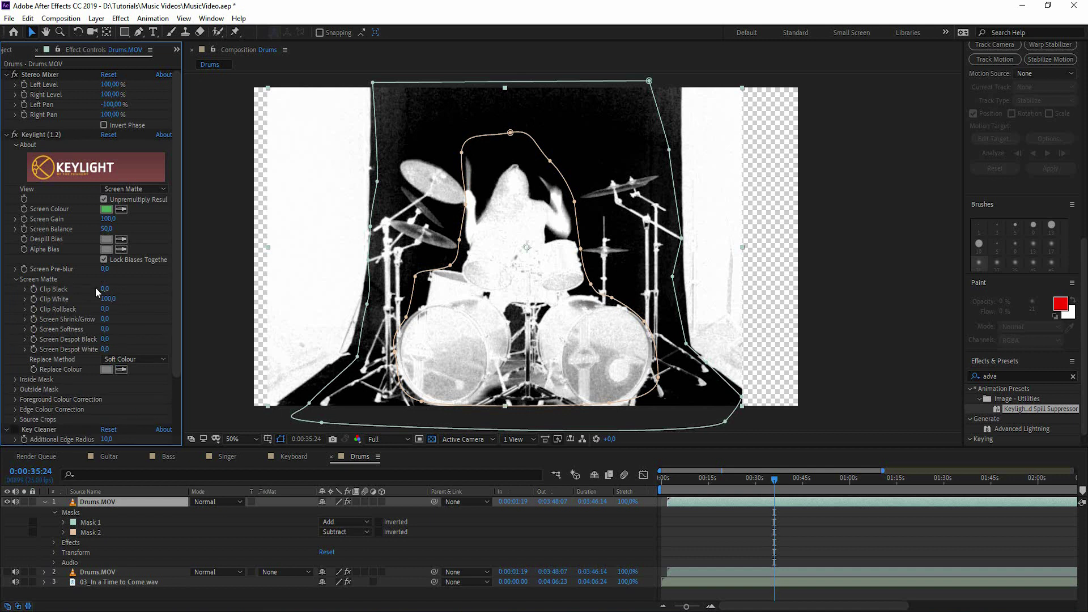
mouse_move(105, 289)
left_mouse_down()
mouse_move(88, 299)
mouse_move(108, 289)
left_mouse_up()
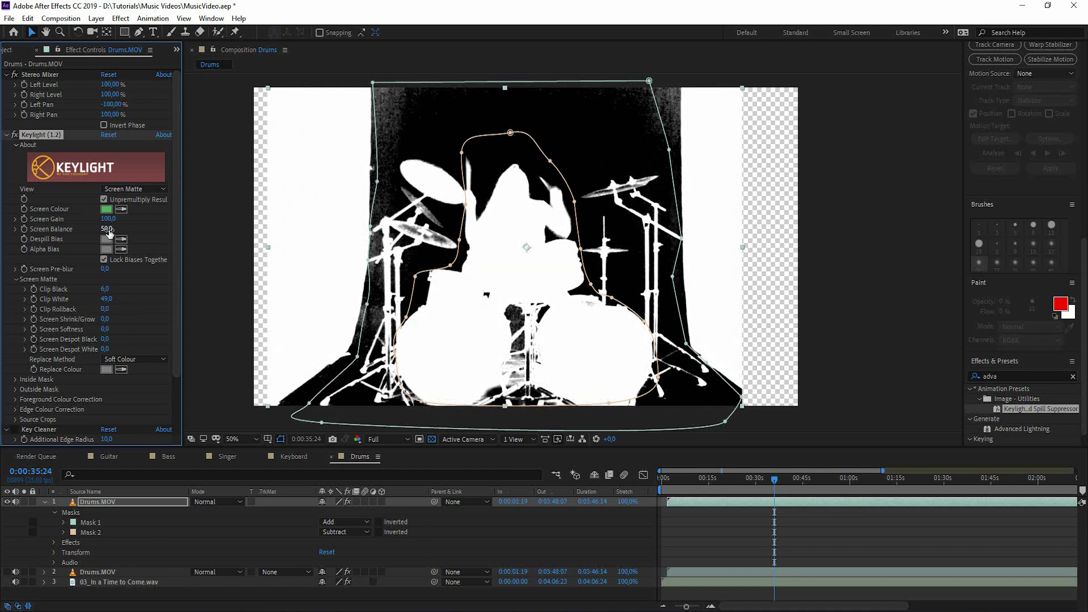
left_click_drag(107, 229, 23, 239)
left_click_drag(104, 289, 96, 298)
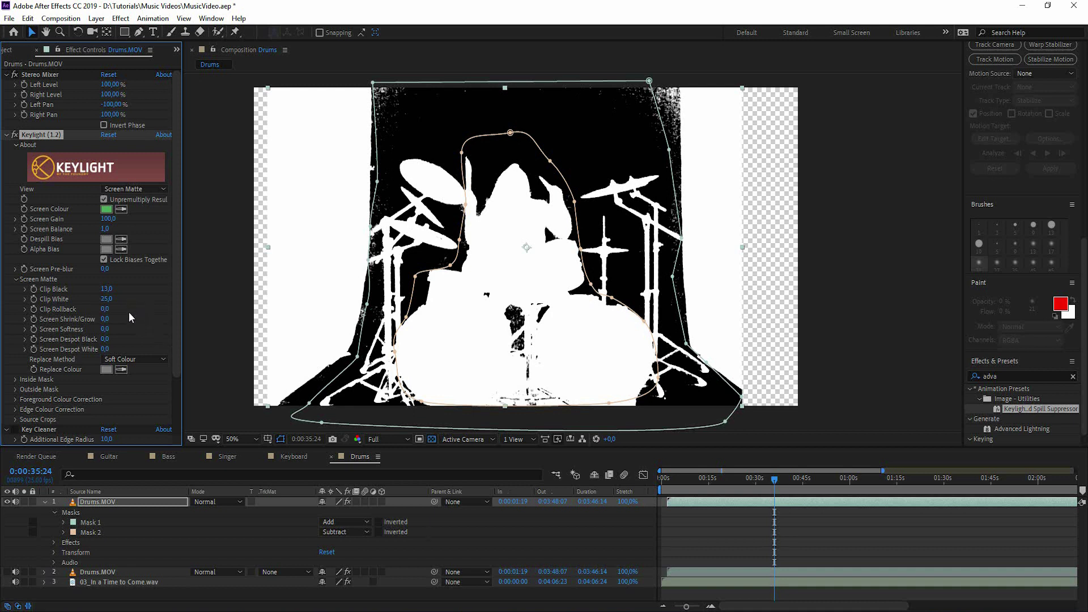
Set Screen Shrink/Grow to -1.5 and Screen Softness to 1, then return the view to Intermediate Result
left_click_drag(105, 318, 98, 318)
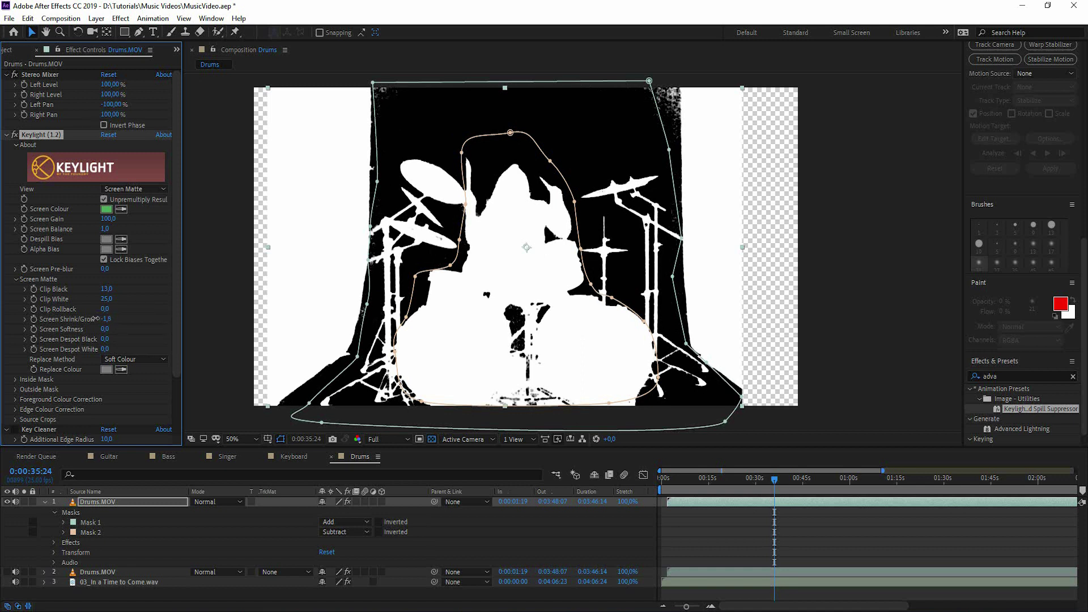
left_click_drag(95, 319, 99, 319)
left_click(105, 329)
key("Return")
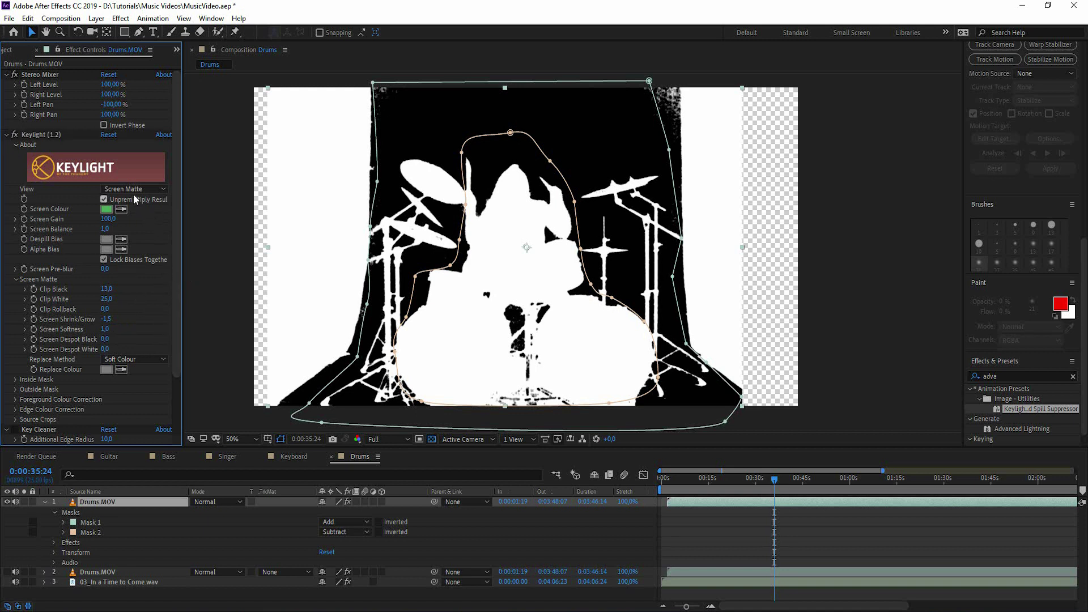
left_click(134, 190)
left_click(147, 318)
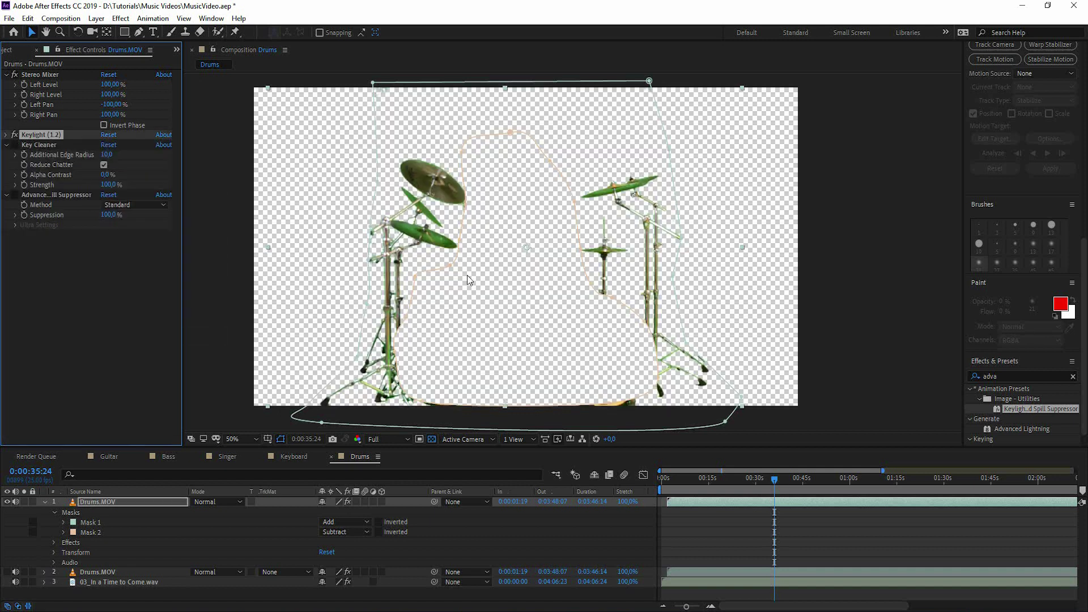
Apply Simple Choker right after Keylight with Choke Matte -1.10, then add a second Simple Choker
key("slash")
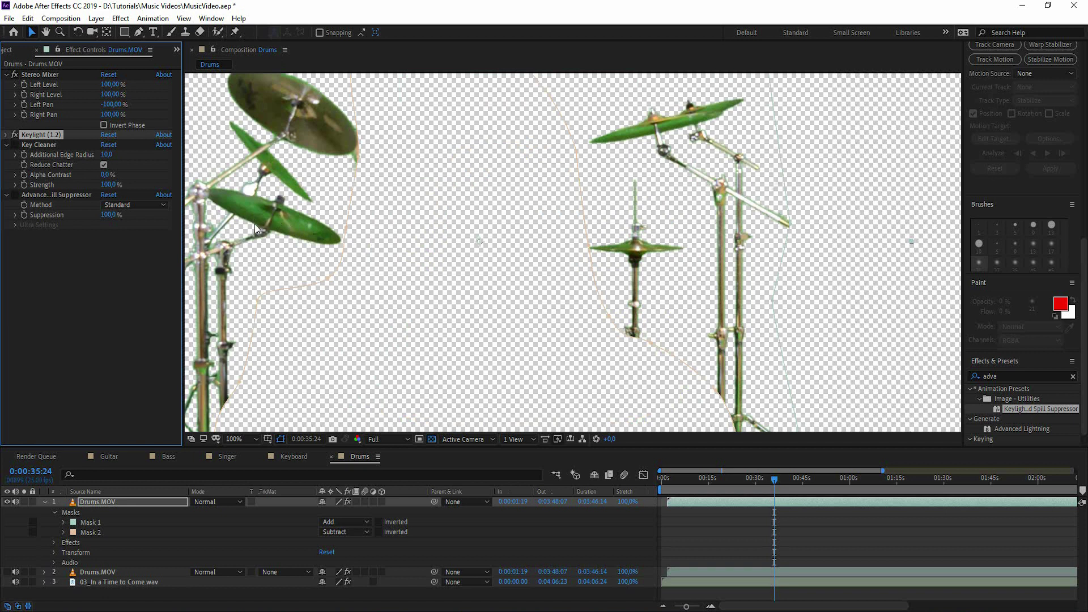
key("comma")
type("c")
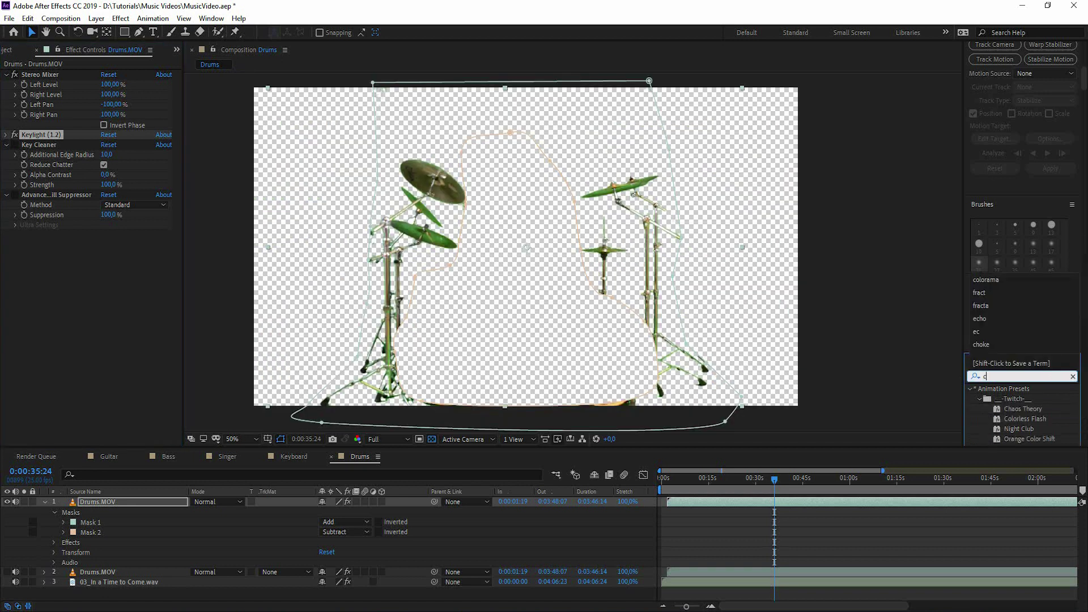
type("hoke")
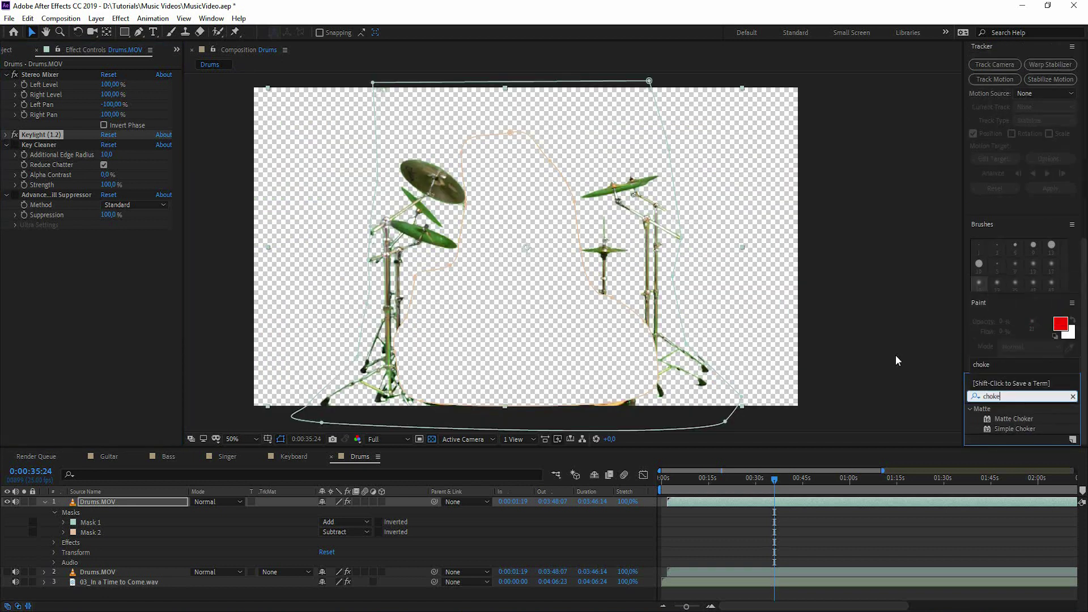
left_click(1024, 429)
left_click_drag(1024, 427, 104, 159)
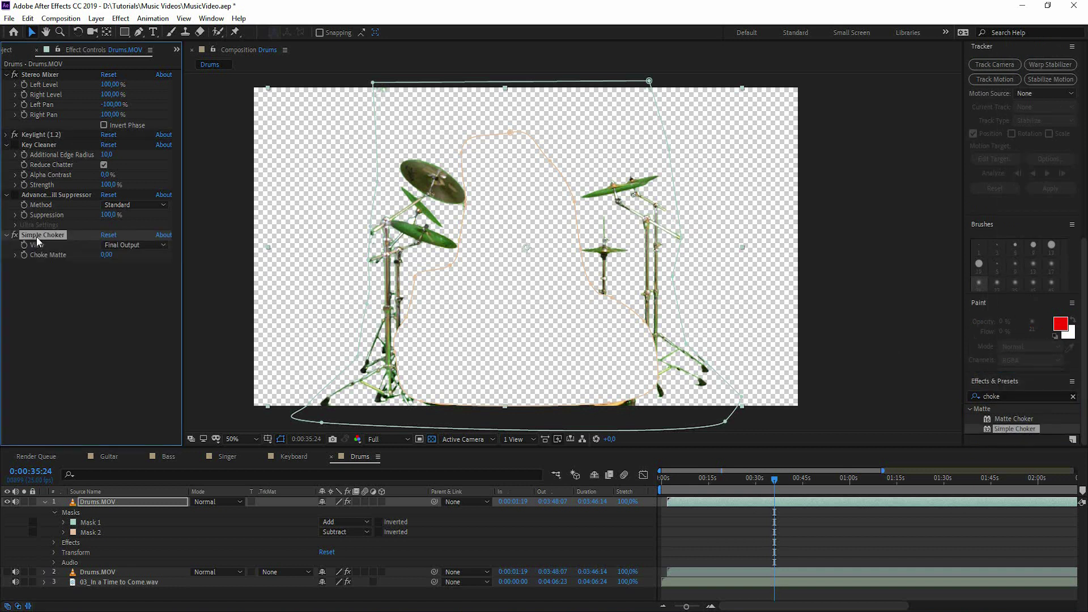
left_click_drag(37, 236, 108, 178)
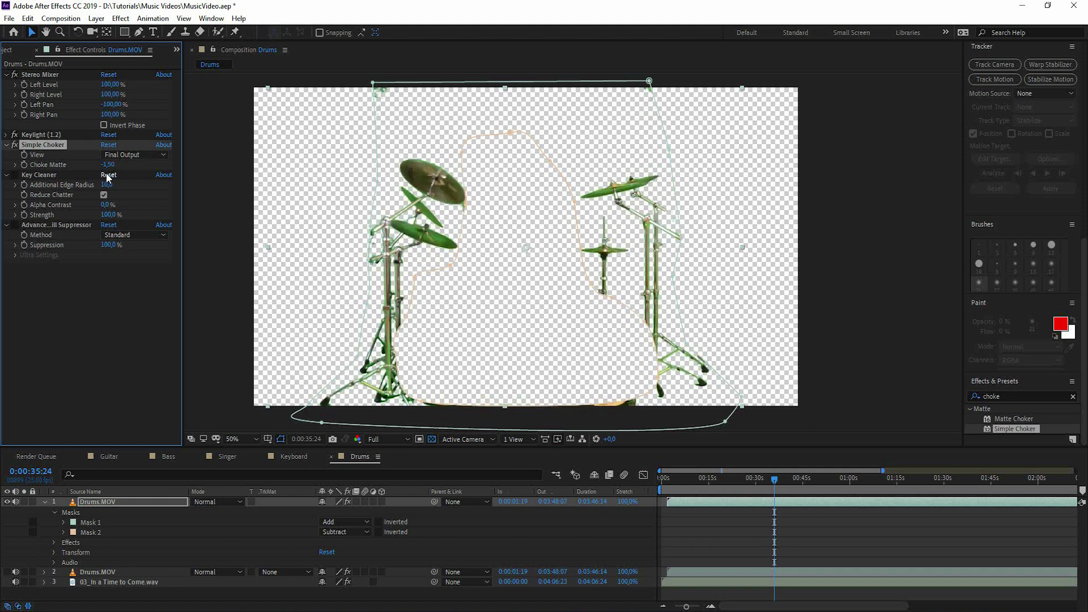
key("period")
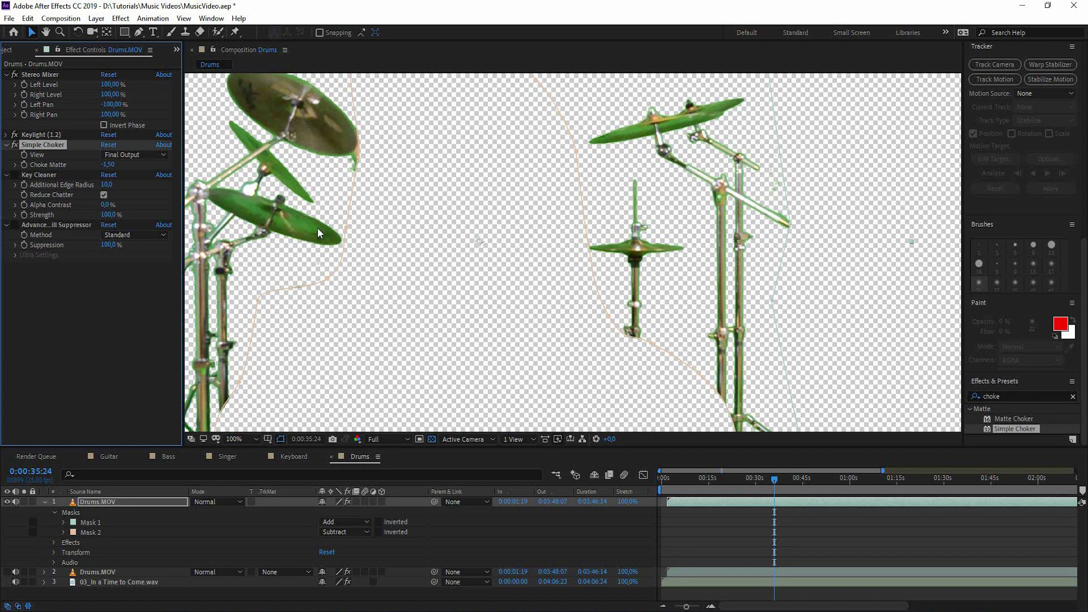
left_click_drag(108, 165, 112, 164)
left_click_drag(1014, 429, 108, 196)
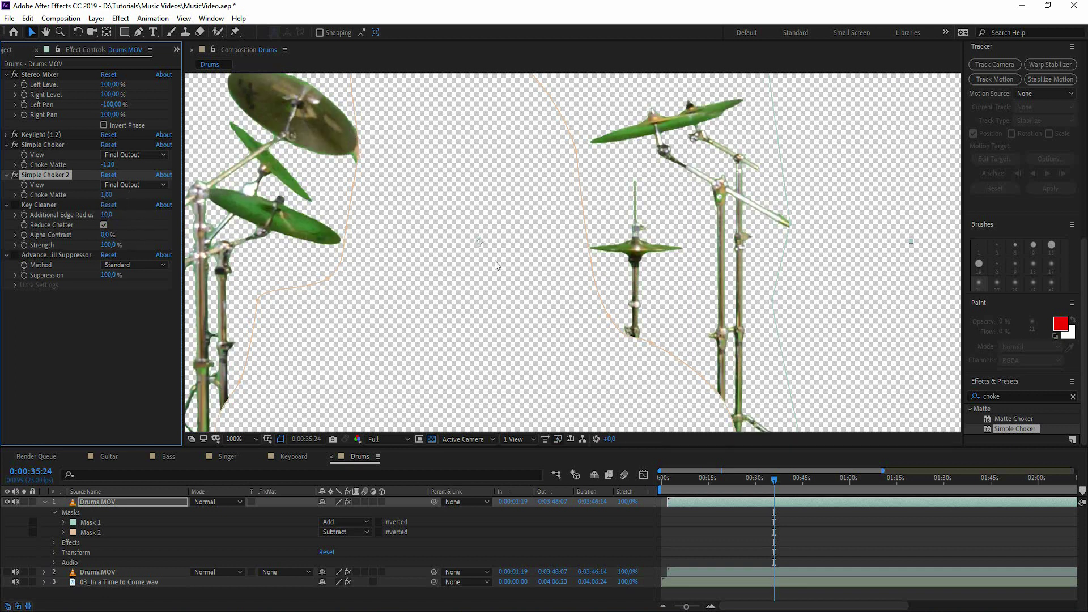
scroll(587, 271, "down", 2)
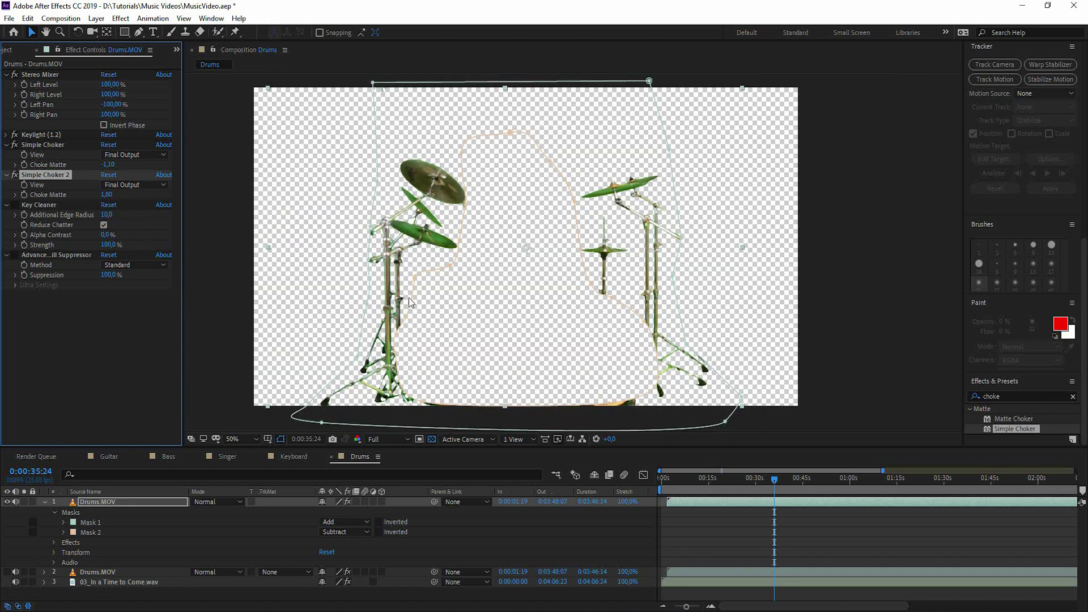
Re-enable Key Cleaner and Advanced Spill Suppressor and set Additional Edge Radius to 5
left_click(15, 204)
left_click(15, 254)
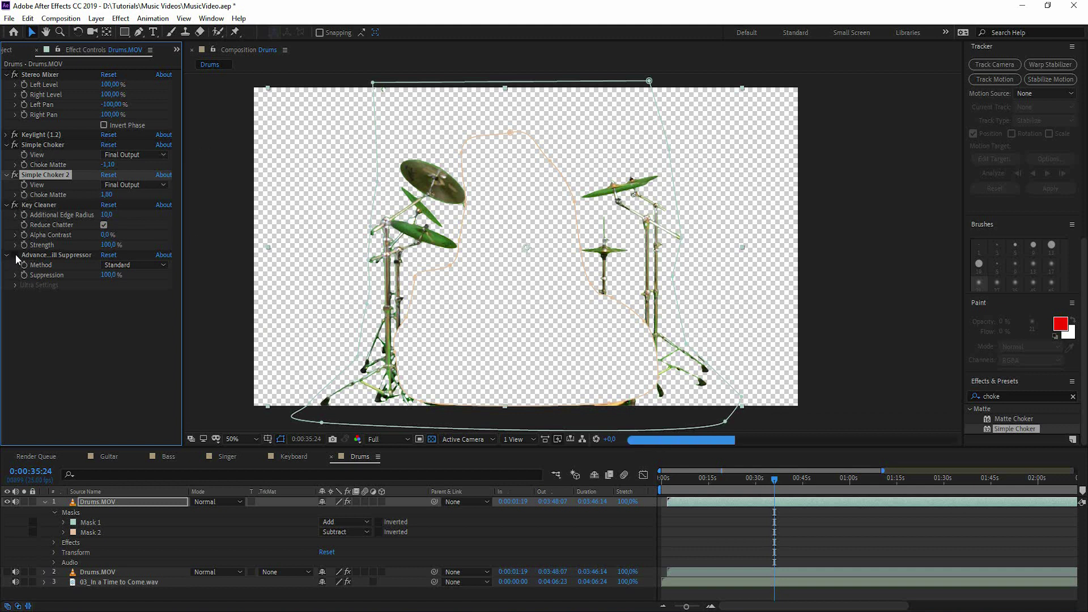
left_click_drag(106, 214, 133, 212)
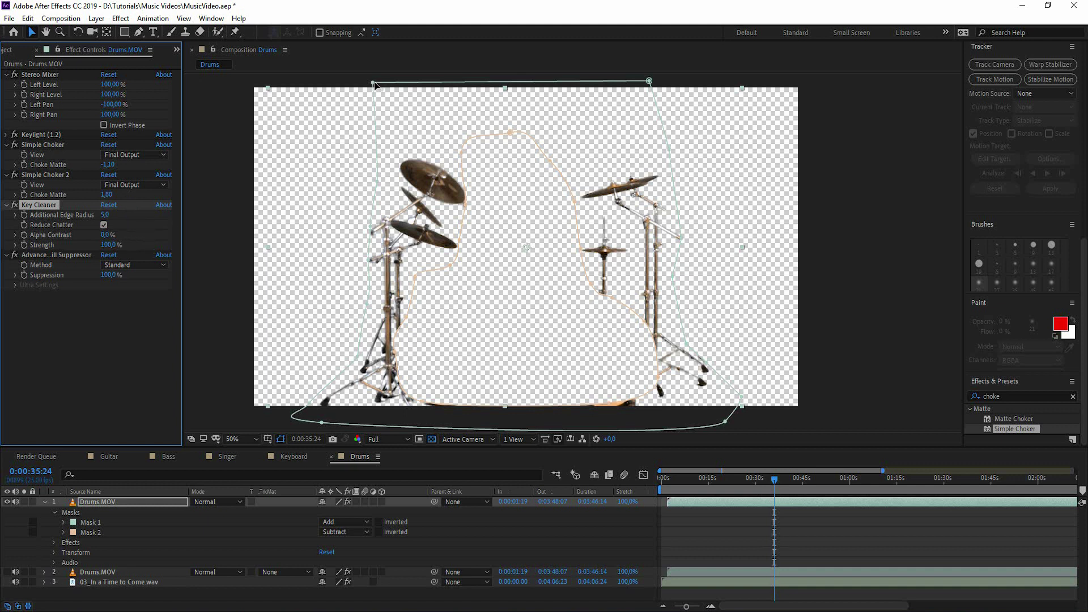
Pull Mask 1's top-left and top-right corners down on the top Drums copy
left_click_drag(375, 85, 385, 103)
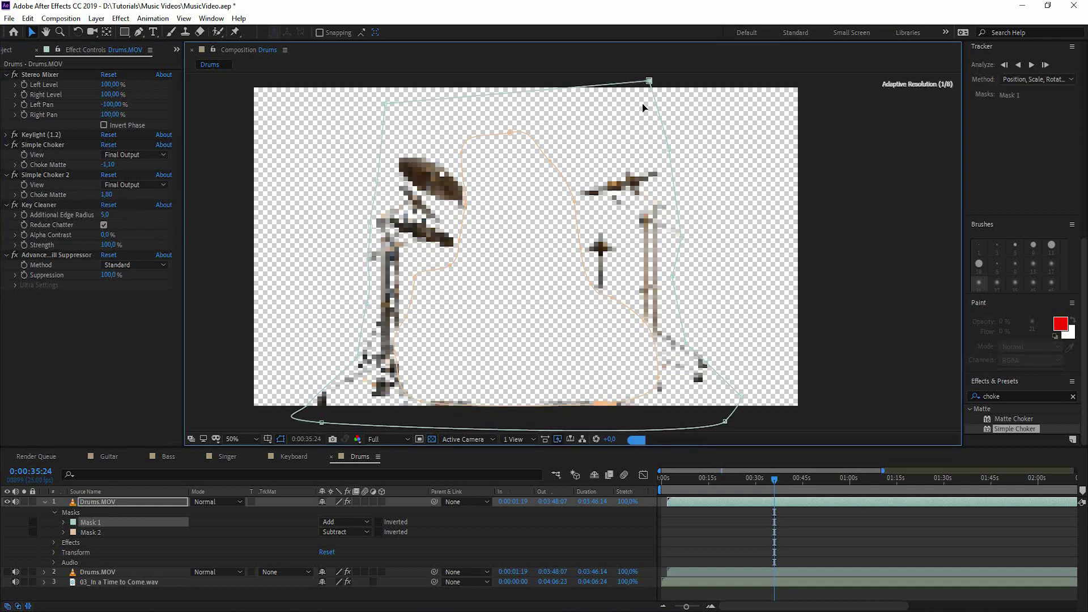
left_click_drag(644, 108, 646, 105)
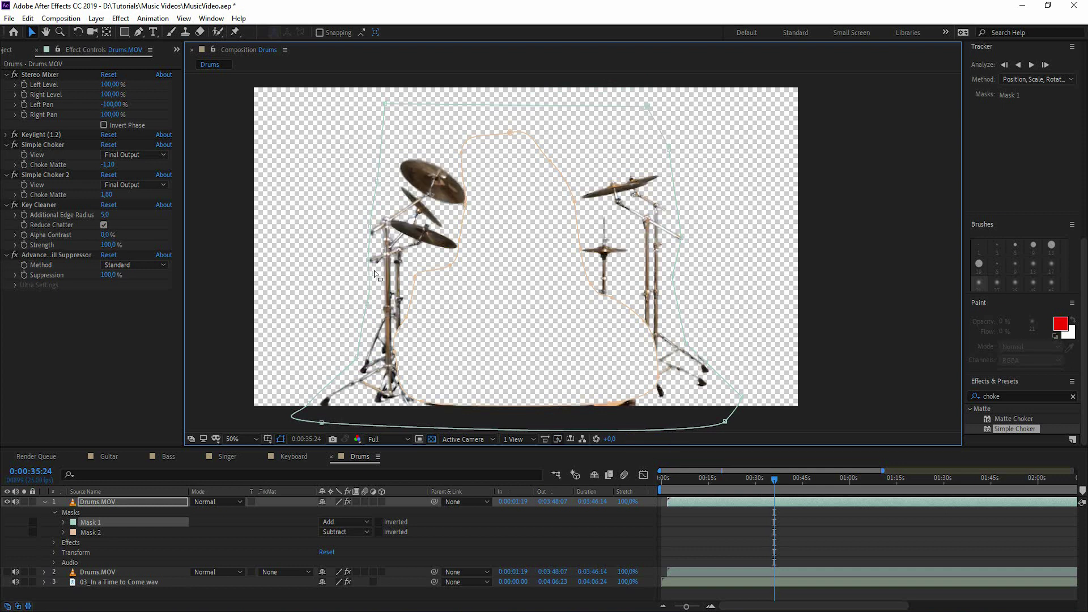
left_click(45, 502)
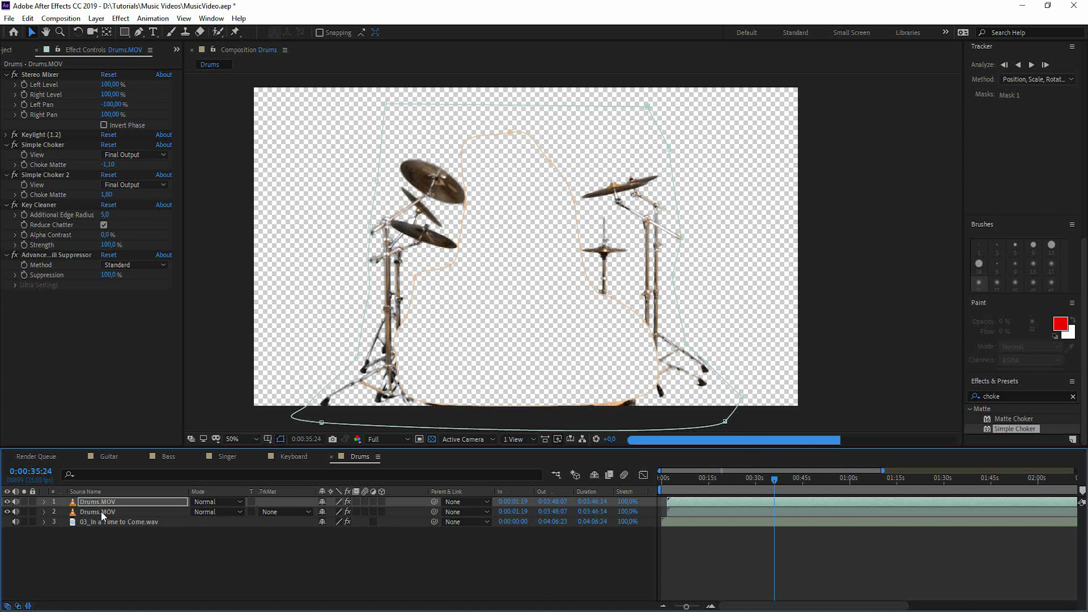
Select both Drums.MOV layers and drag them upward together in the viewer
left_click(214, 573)
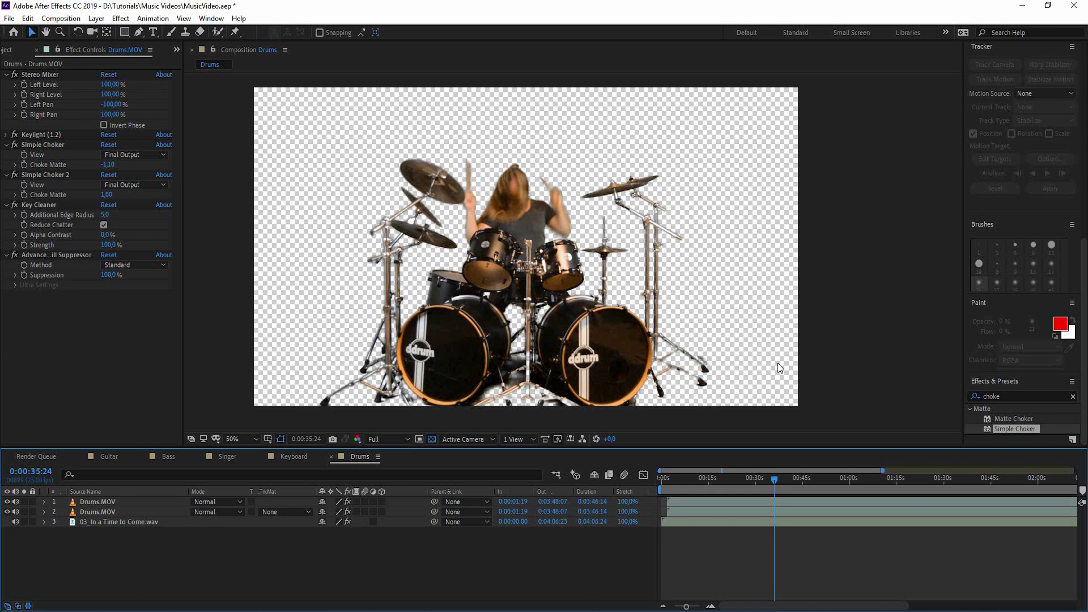
key("ctrl+a")
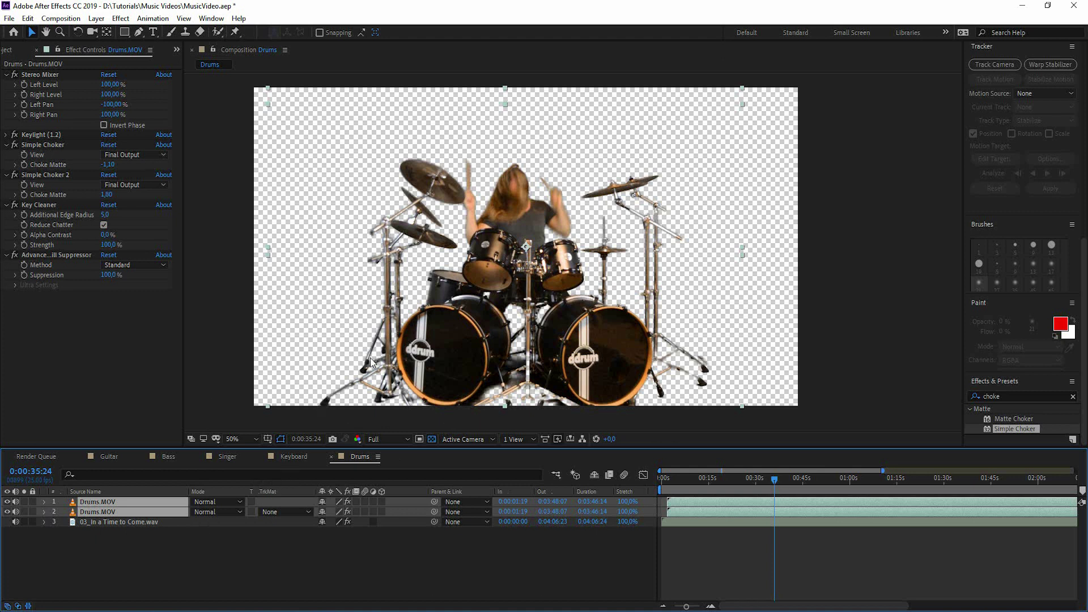
left_click_drag(461, 347, 460, 305)
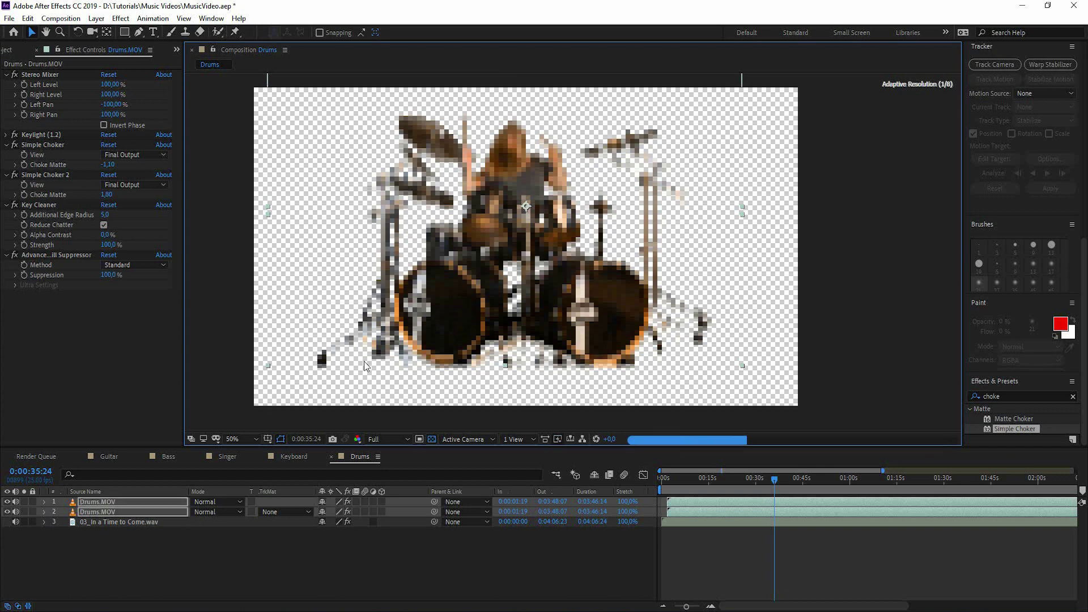
left_click(158, 564)
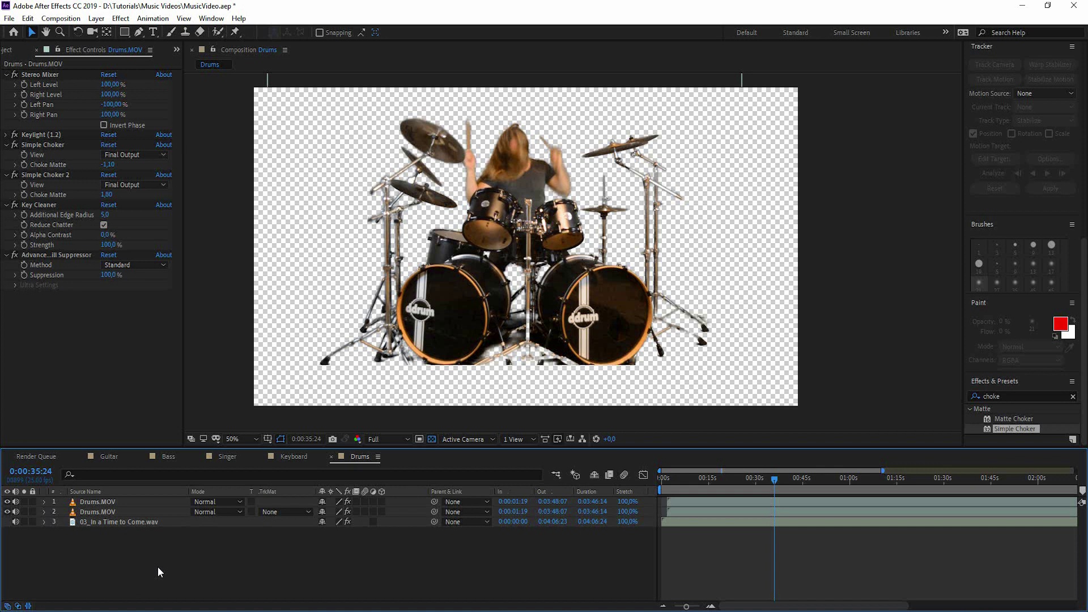
Create a new black solid layer in the Drums comp
right_click(158, 567)
mouse_move(218, 440)
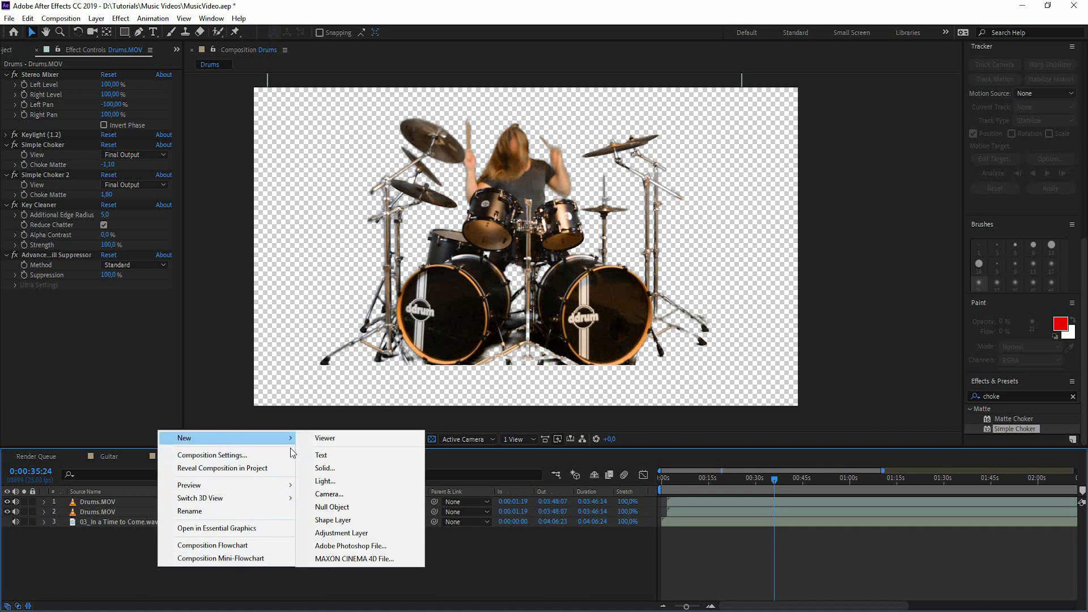
left_click(326, 468)
left_click(728, 496)
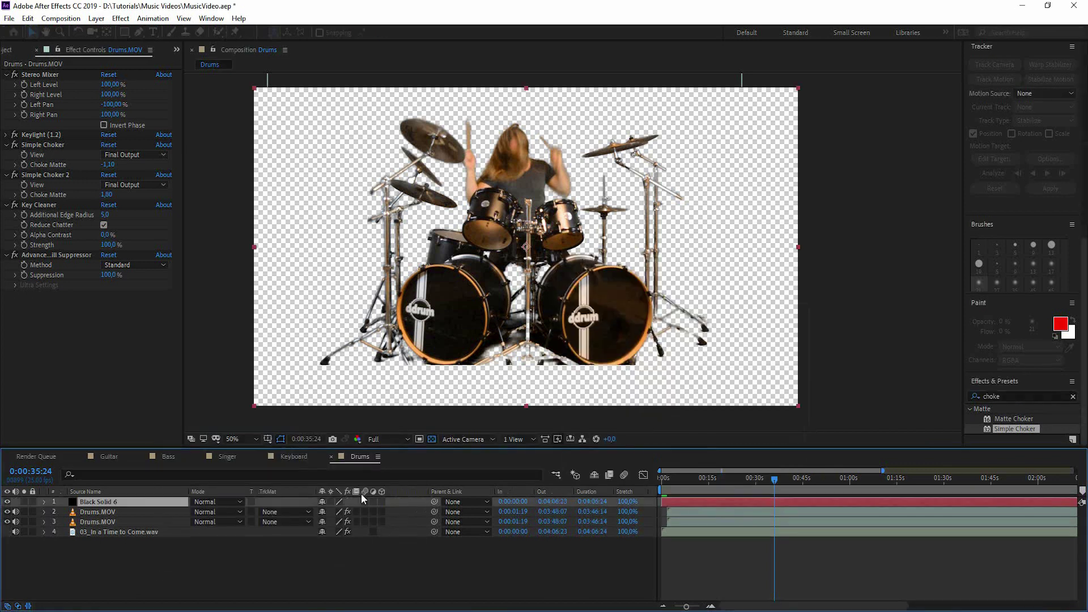
Draw an oval mask under the drum kit on the solid and stack it below both Drums layers
left_click(139, 32)
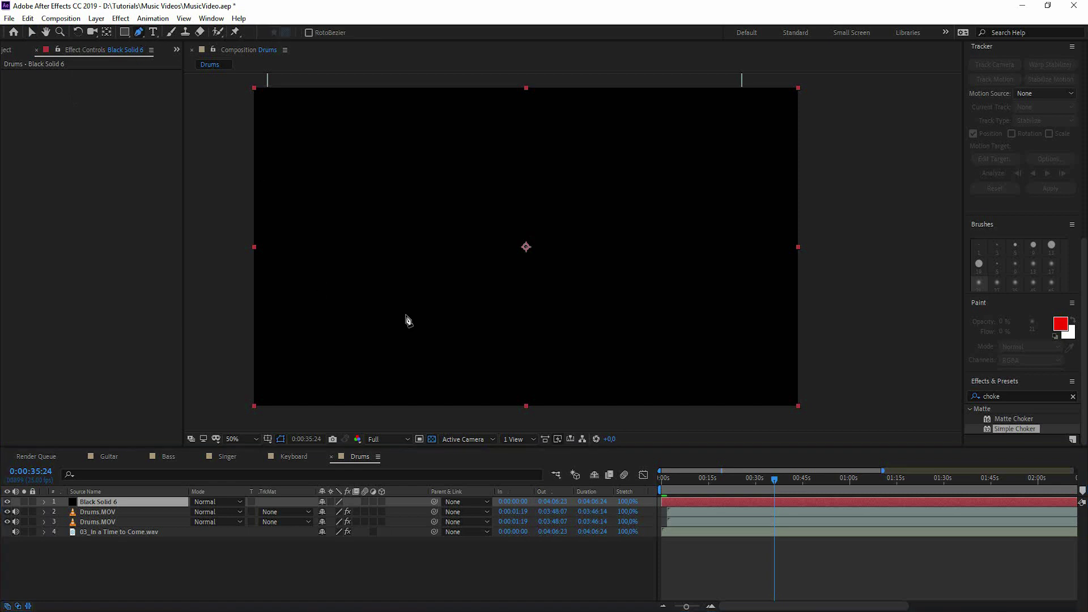
mouse_move(458, 293)
left_mouse_down()
mouse_move(335, 311)
mouse_move(340, 346)
left_mouse_up()
left_click_drag(413, 359, 473, 371)
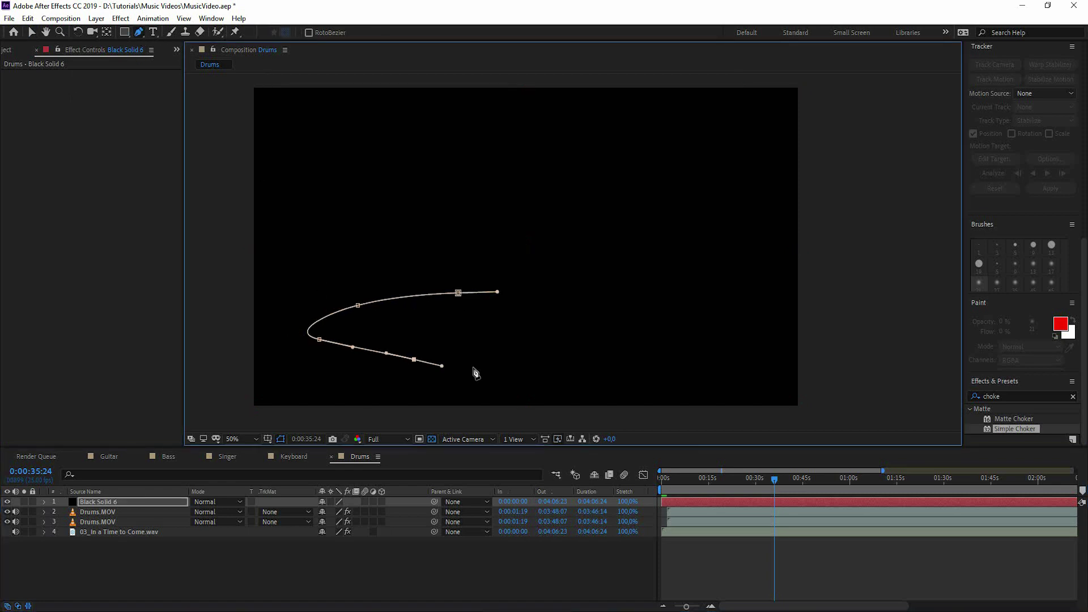
left_click_drag(577, 367, 602, 364)
left_click(693, 347)
left_click_drag(619, 316, 601, 315)
left_click_drag(529, 306, 503, 303)
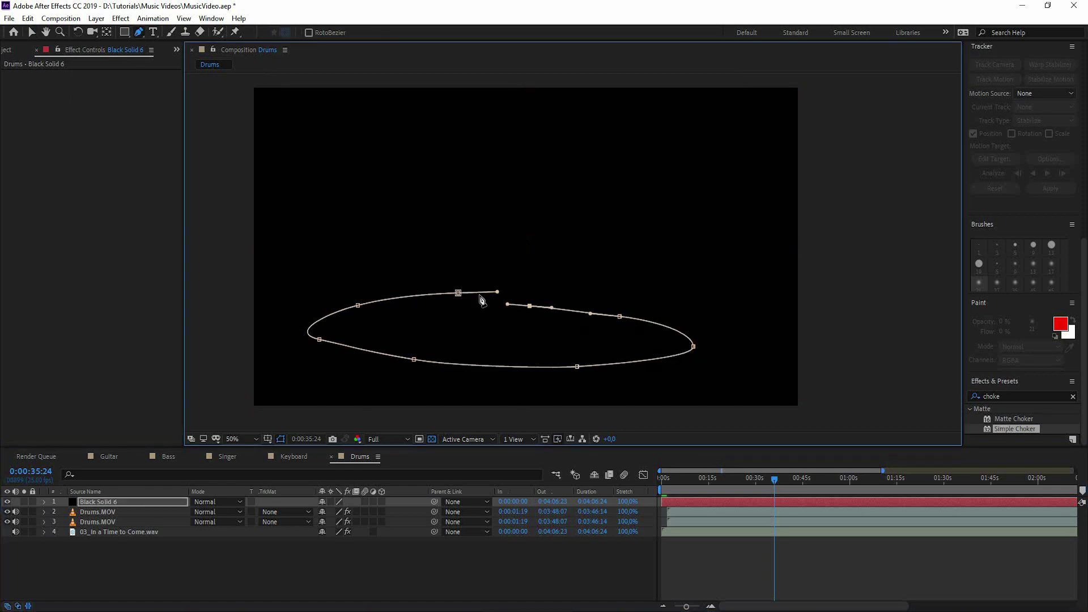
left_click(458, 293)
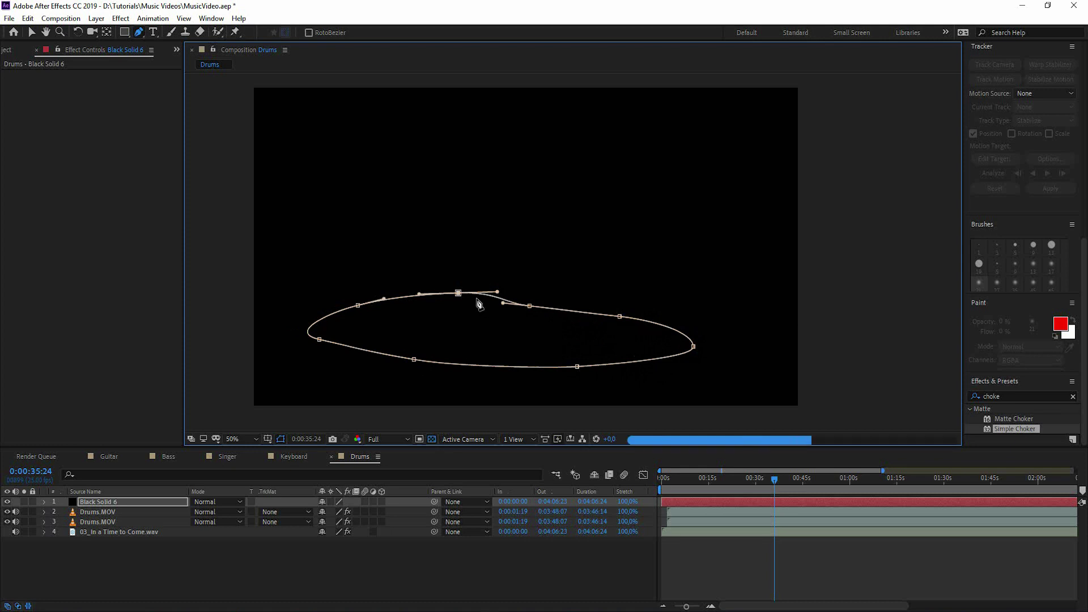
left_click_drag(106, 502, 124, 525)
Reshape the oval mask's vertices into a flatter floor shape and feather it 82 pixels
key("v")
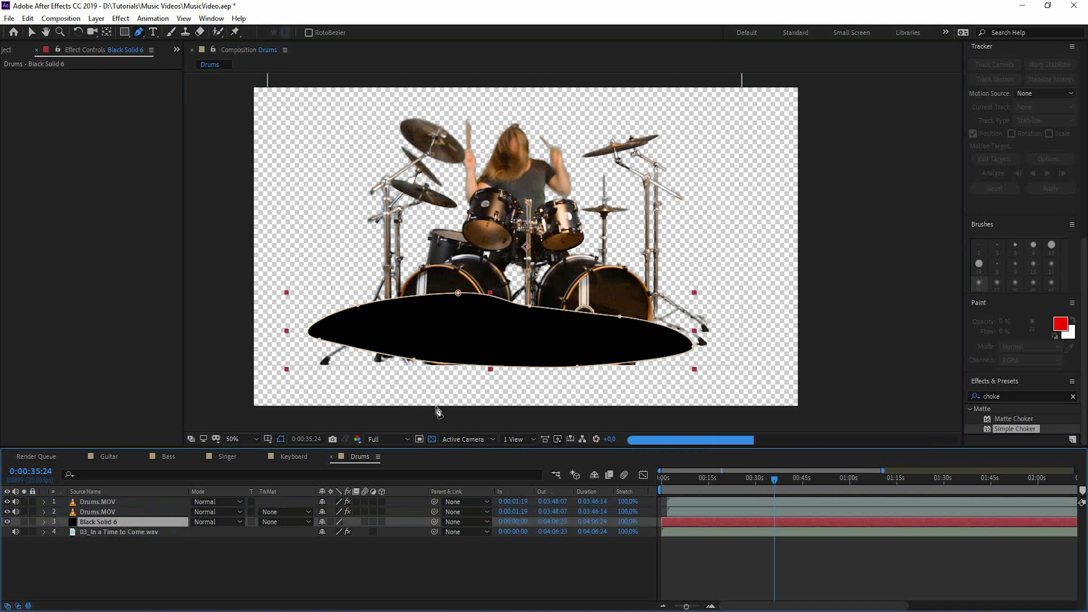
left_click_drag(458, 292, 497, 330)
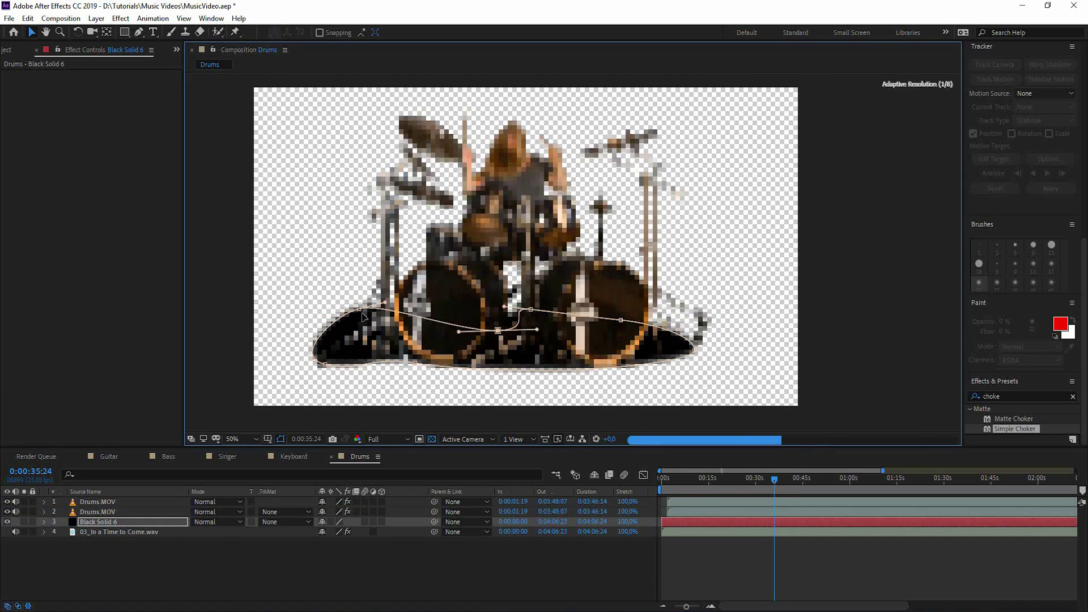
left_click_drag(366, 315, 398, 337)
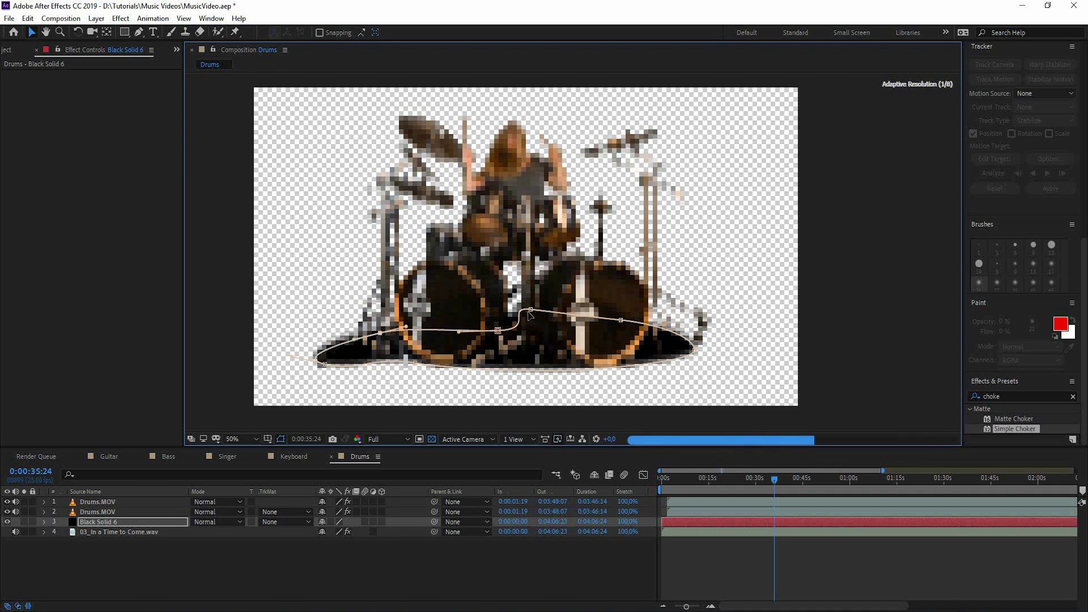
left_click_drag(531, 311, 537, 329)
left_click_drag(620, 322, 619, 332)
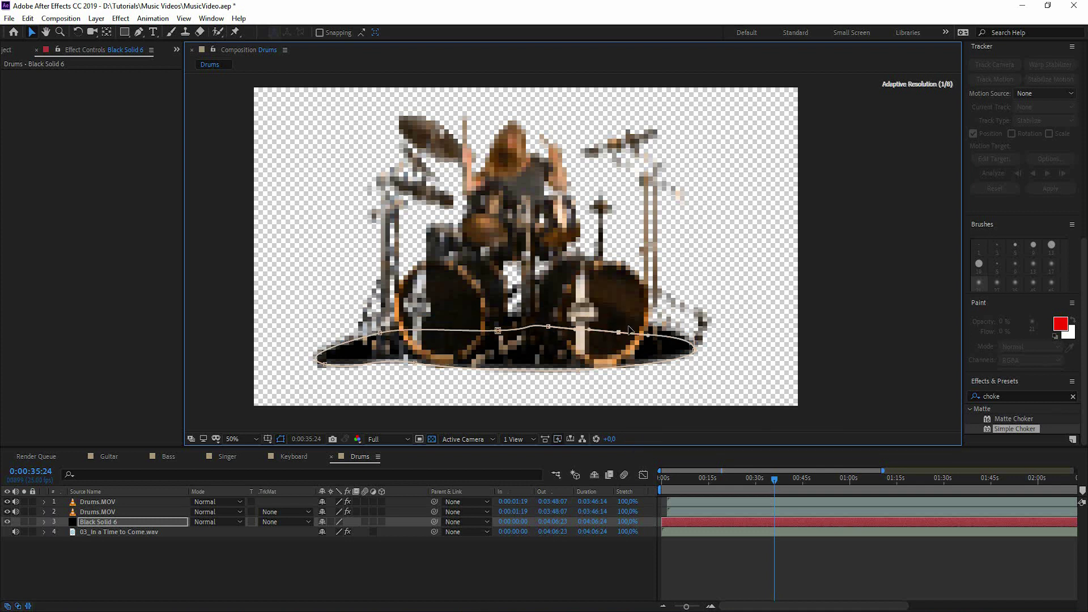
key("f")
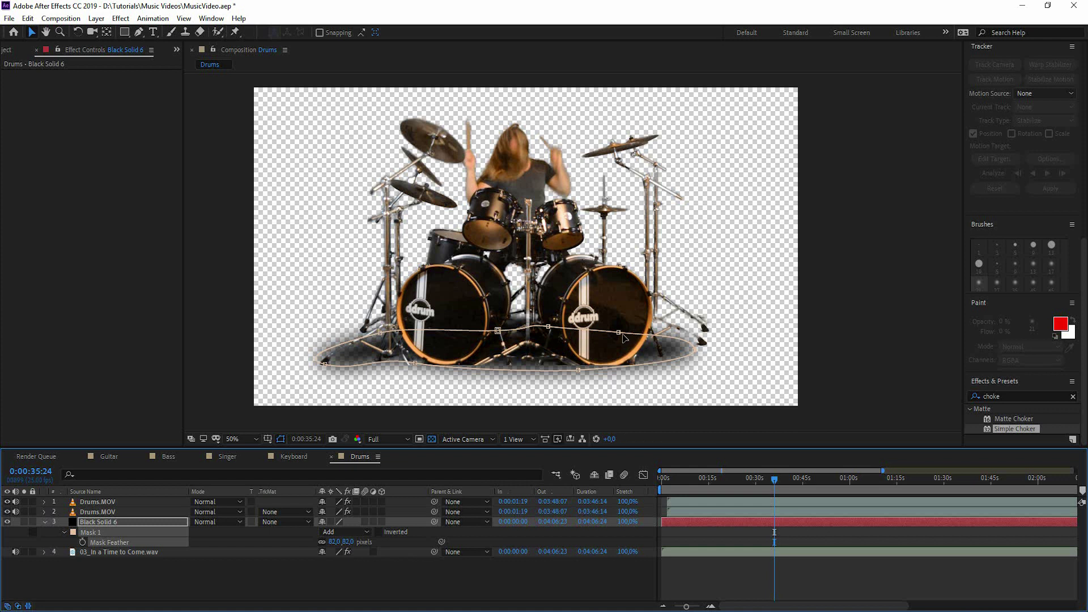
Lower the black solid's opacity to 78%
left_click(117, 521)
key("t")
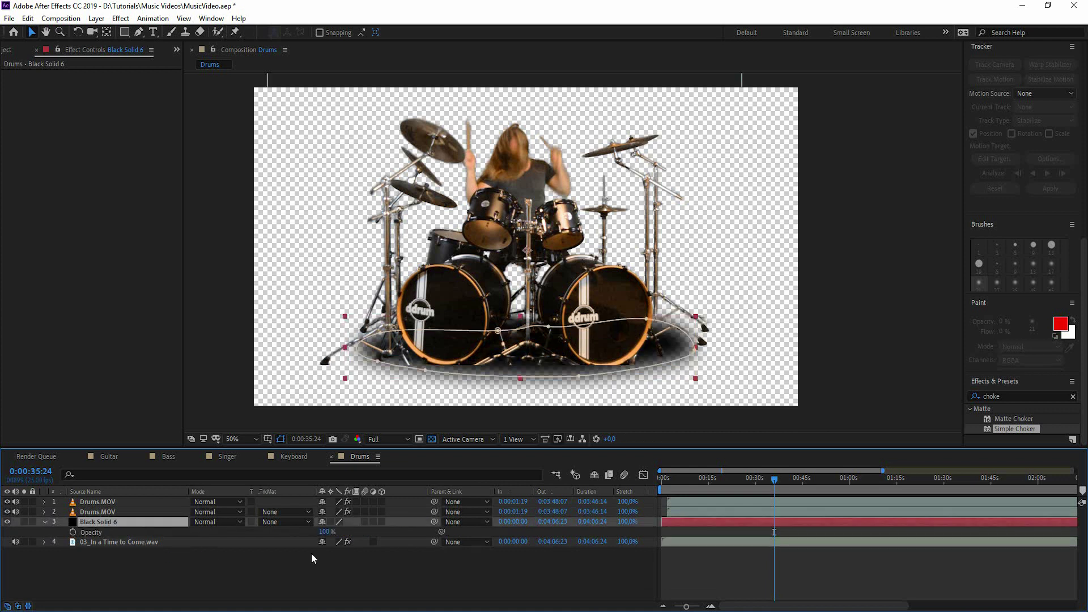
left_click_drag(325, 532, 317, 533)
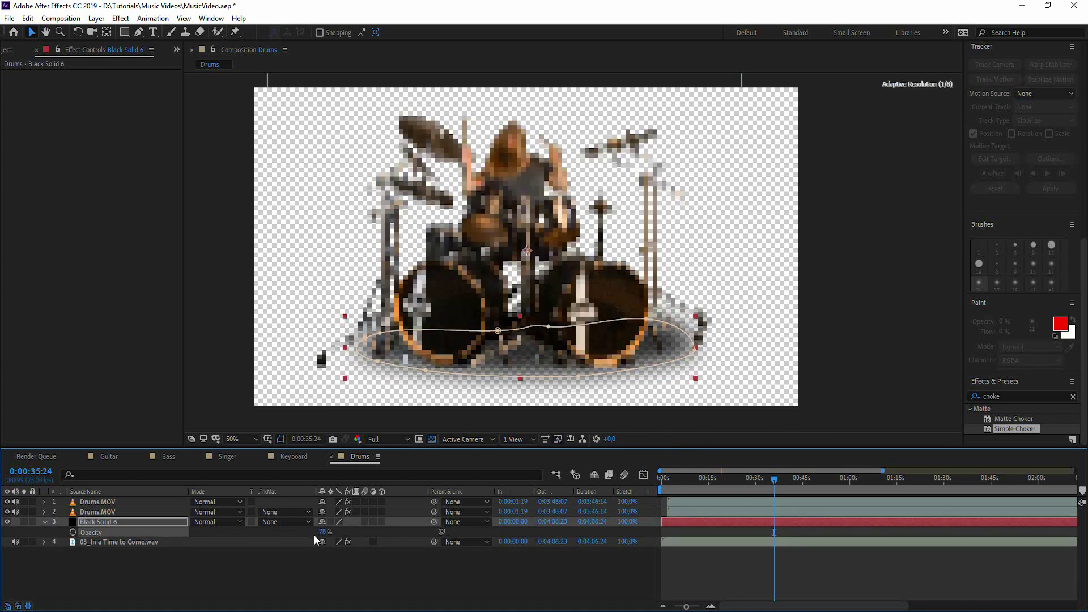
left_click(323, 531)
key("Return")
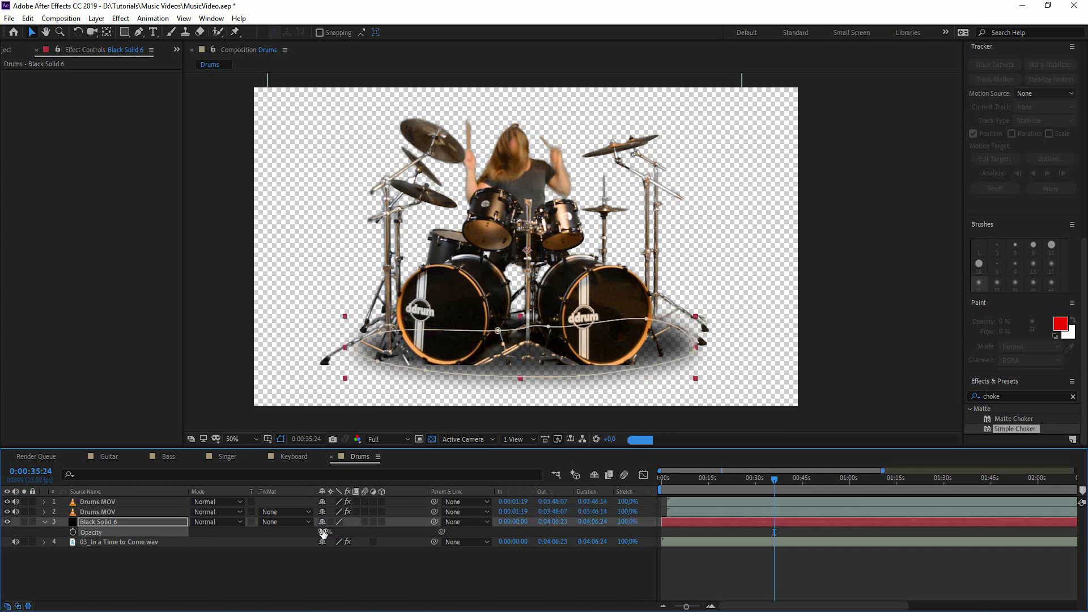
key("t")
left_click(453, 574)
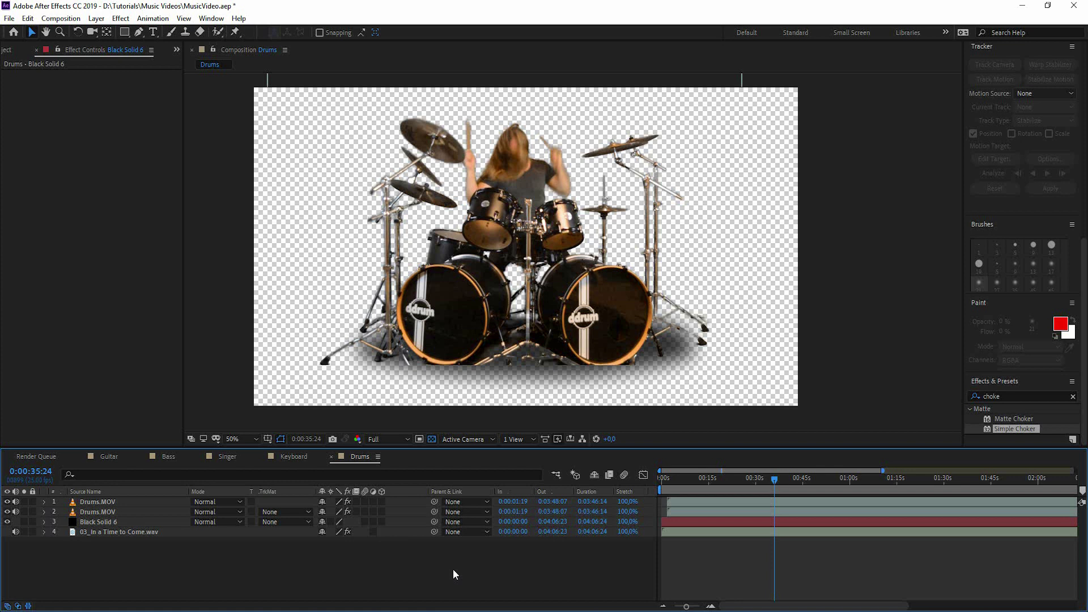
In Composition Settings, set the Drums comp width to 1563 px with height kept at 1080
right_click(922, 232)
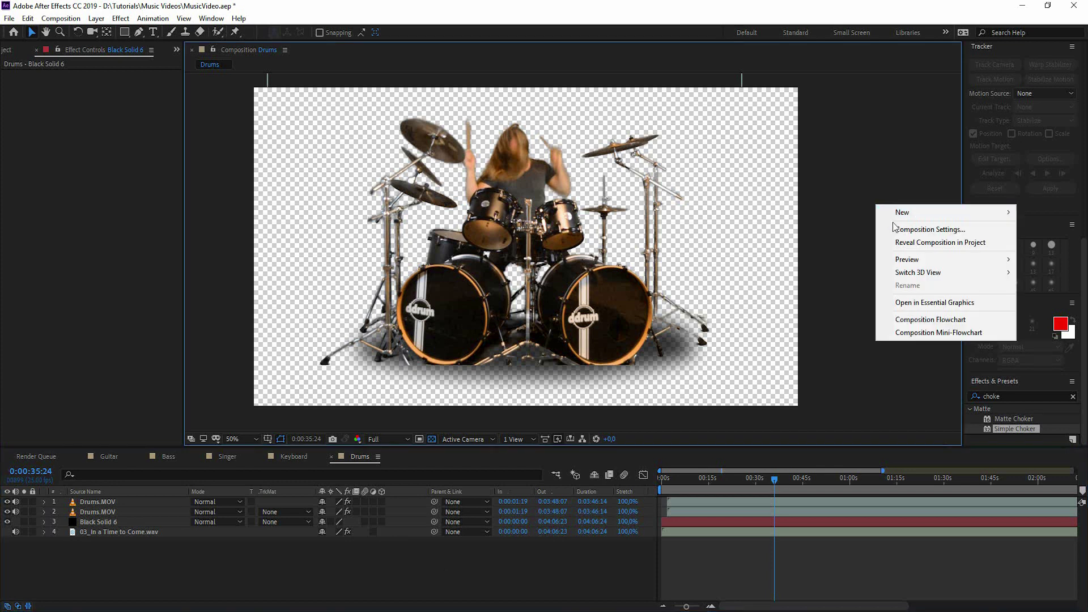
left_click(910, 230)
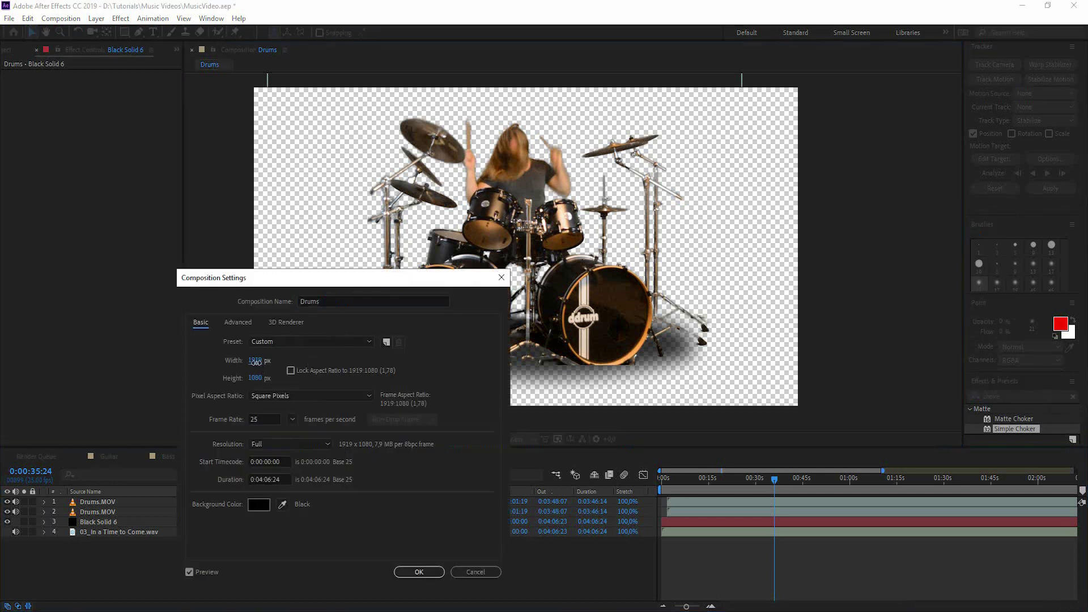
mouse_move(257, 361)
left_mouse_down()
mouse_move(220, 370)
mouse_move(250, 362)
mouse_move(247, 378)
mouse_move(241, 363)
left_mouse_up()
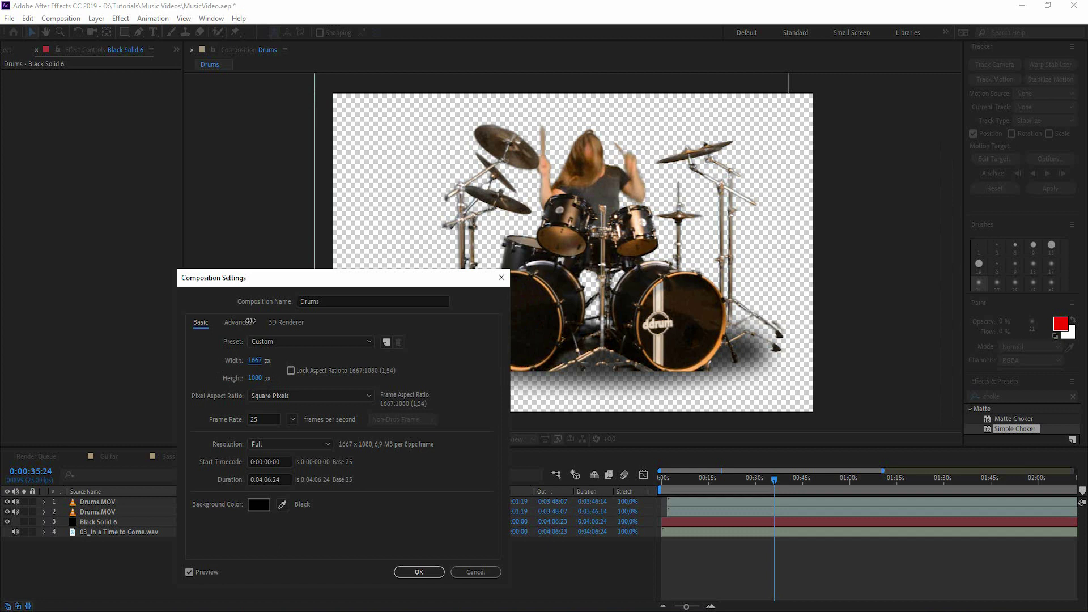
left_click_drag(300, 278, 131, 328)
left_click_drag(85, 410, 50, 419)
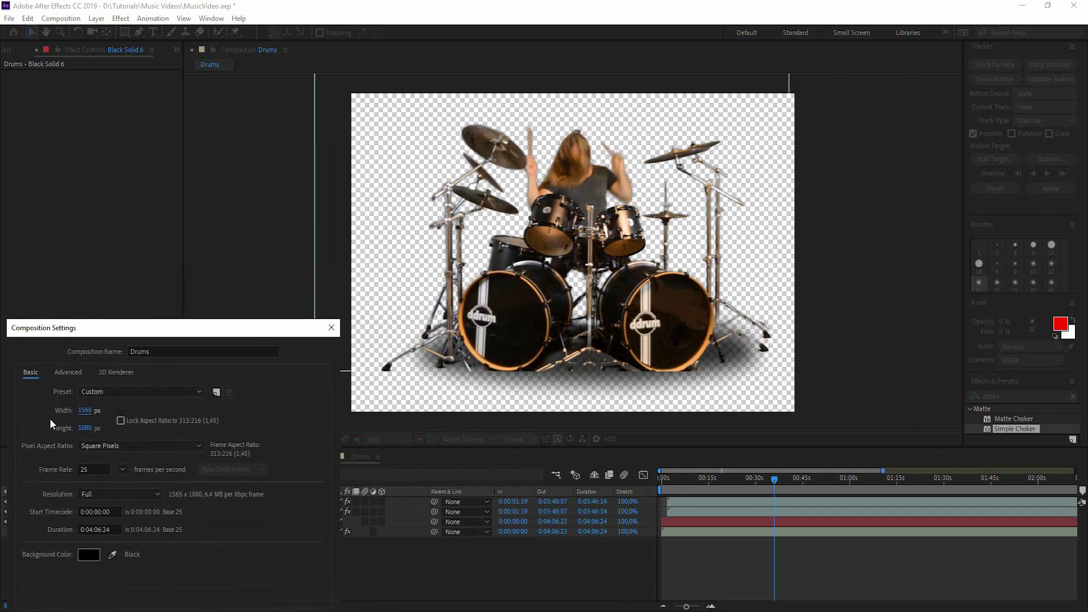
left_click(88, 414)
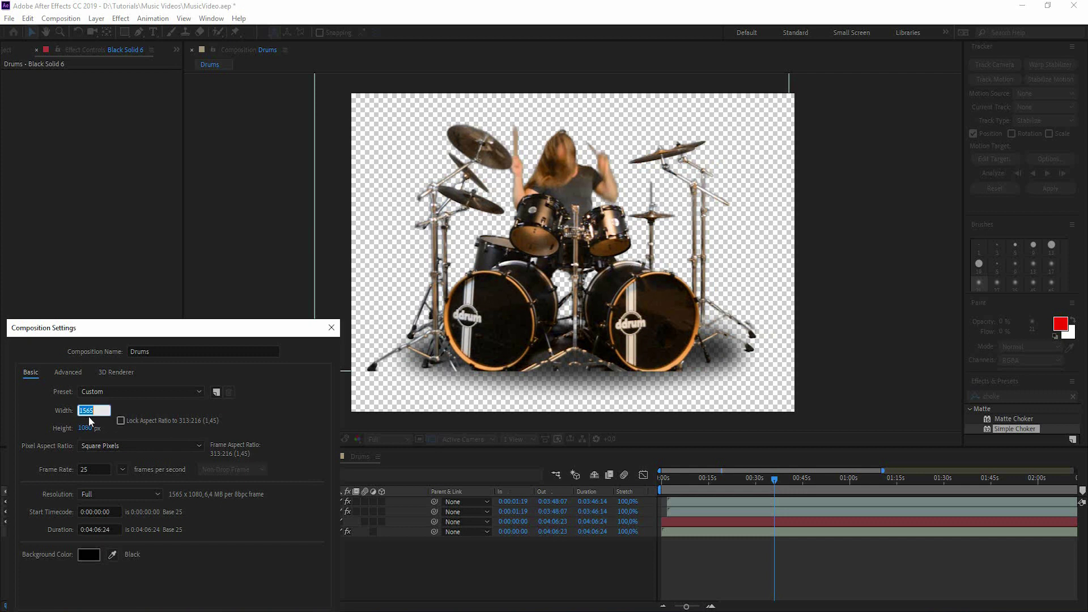
type("1563")
key("Return")
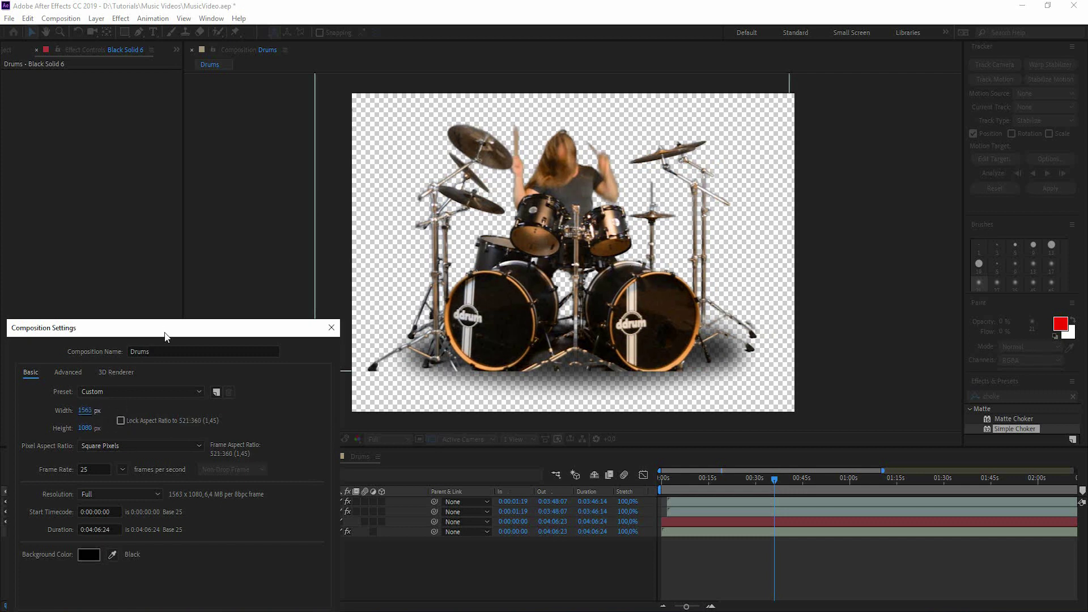
left_click_drag(171, 338, 208, 218)
left_click(295, 502)
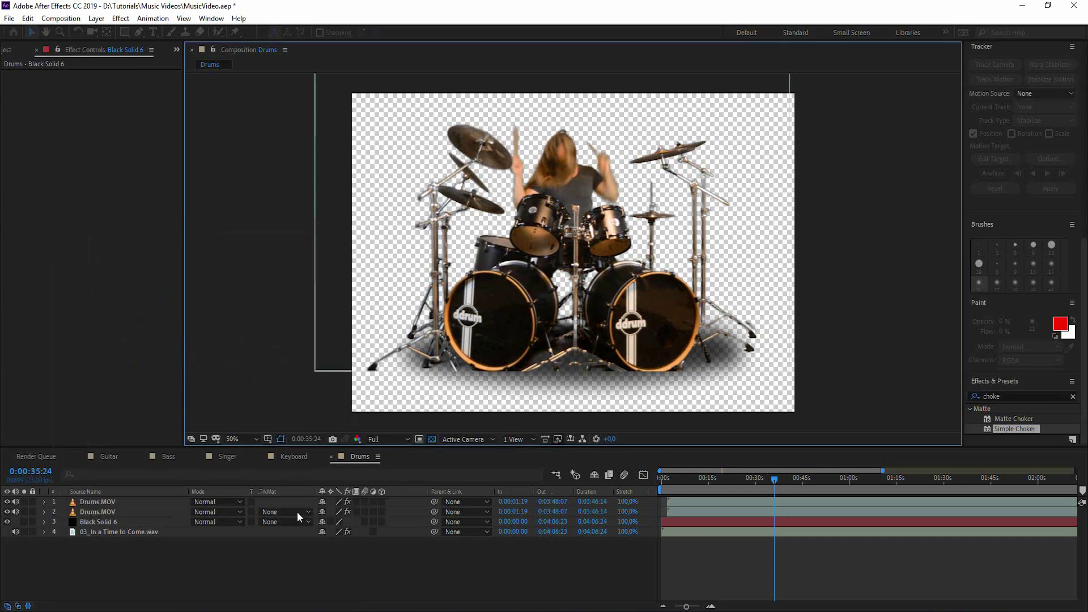